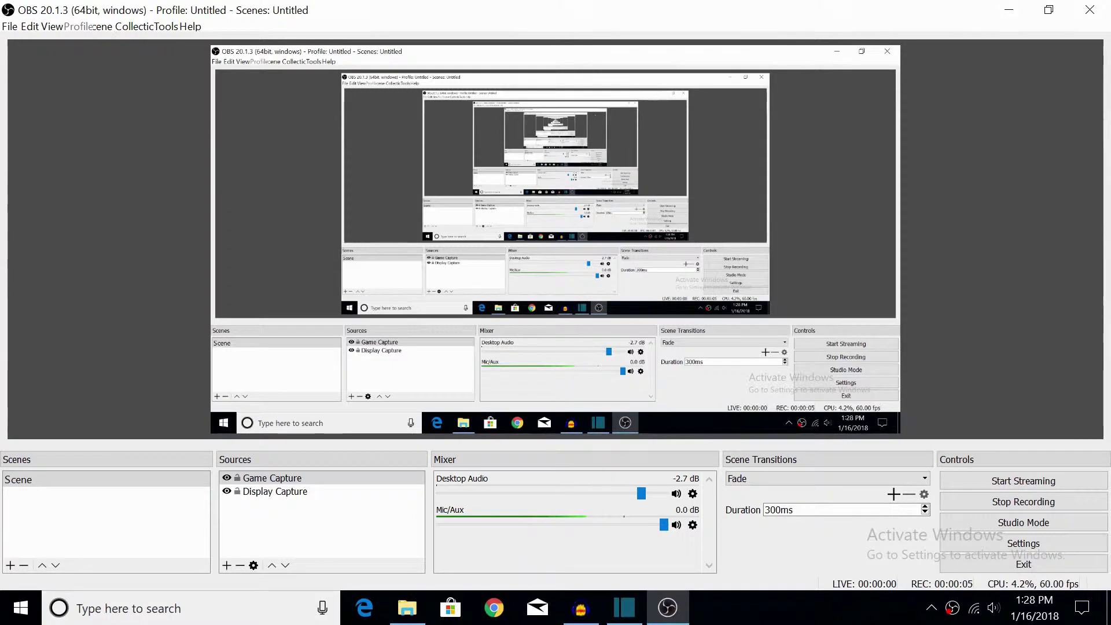
- Switch to Audacity to view its main window, and return to OBS
{"action": "key", "text": "alt+Tab"}
{"action": "left_click_drag", "start_coordinate": [792, 52], "coordinate": [370, 25]}
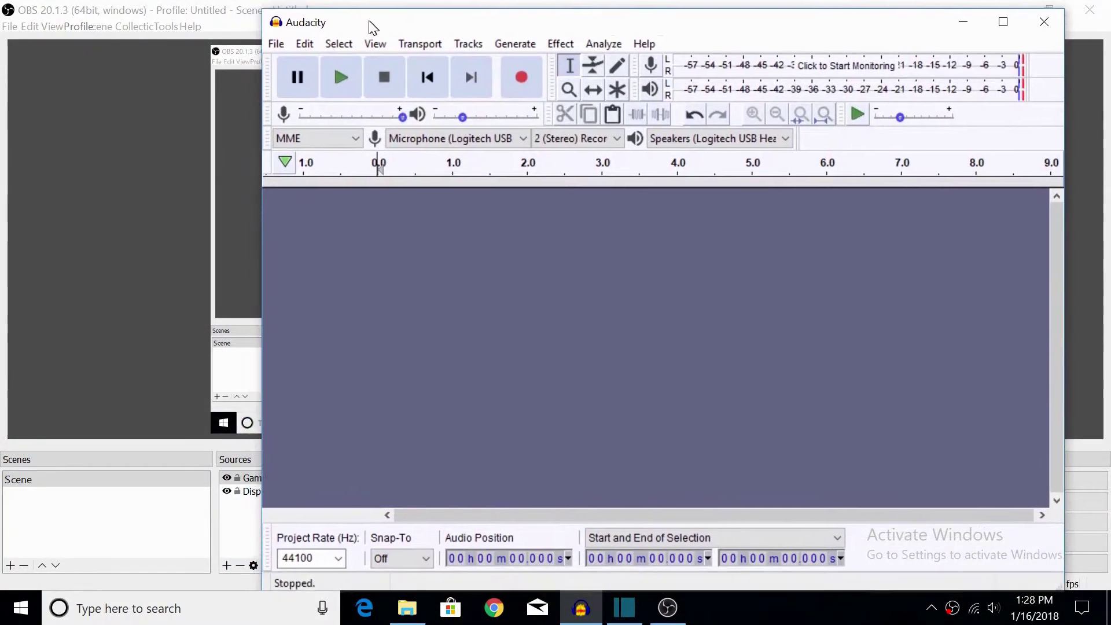
{"action": "key", "text": "alt+Tab"}
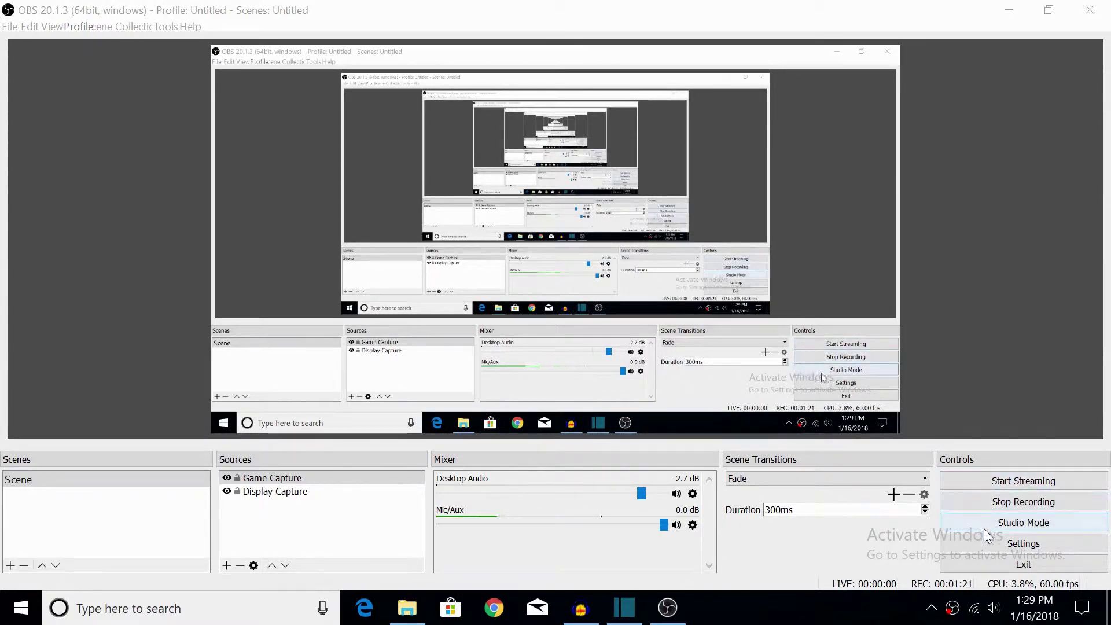
- Open the OBS output settings and examine the recording options, including format, audio tracks, encoder and bitrate
{"action": "left_click", "coordinate": [988, 544]}
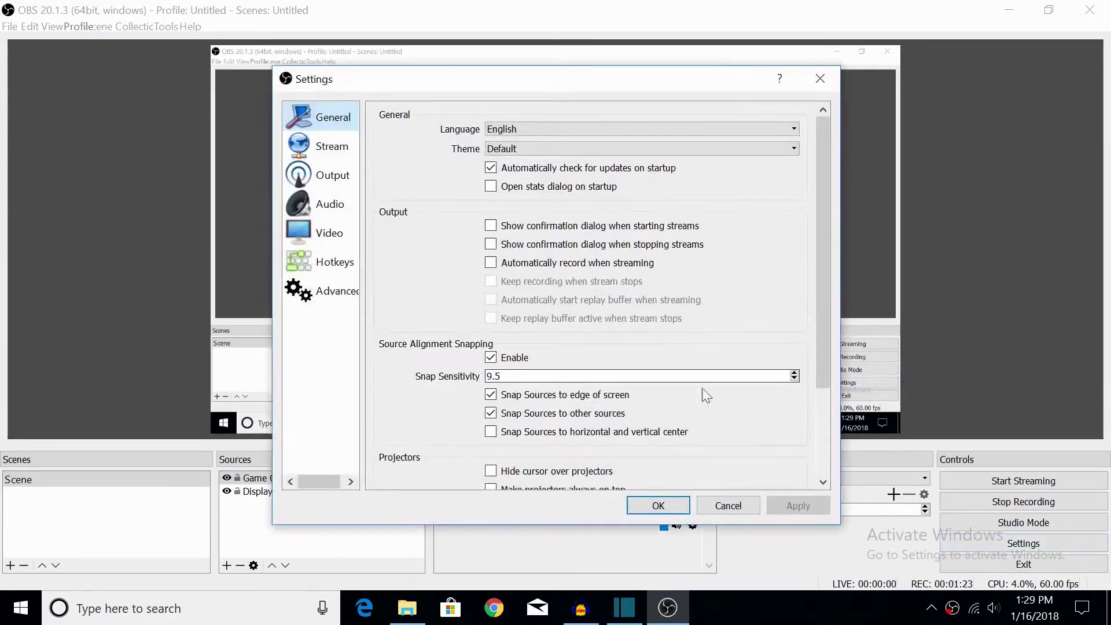
{"action": "left_click", "coordinate": [334, 172]}
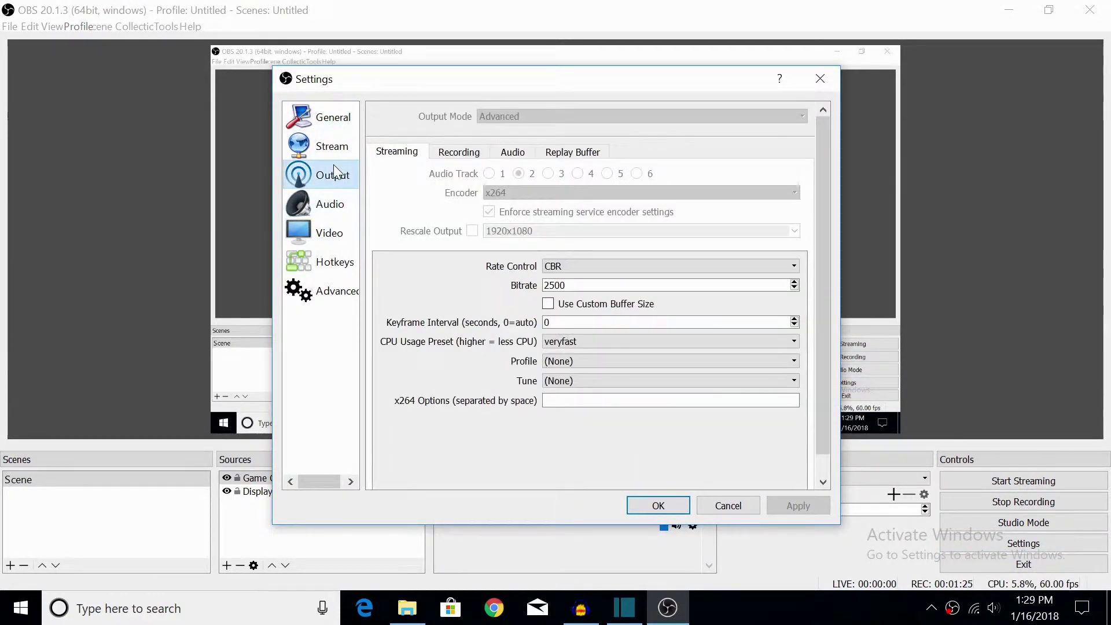
{"action": "left_click", "coordinate": [459, 153]}
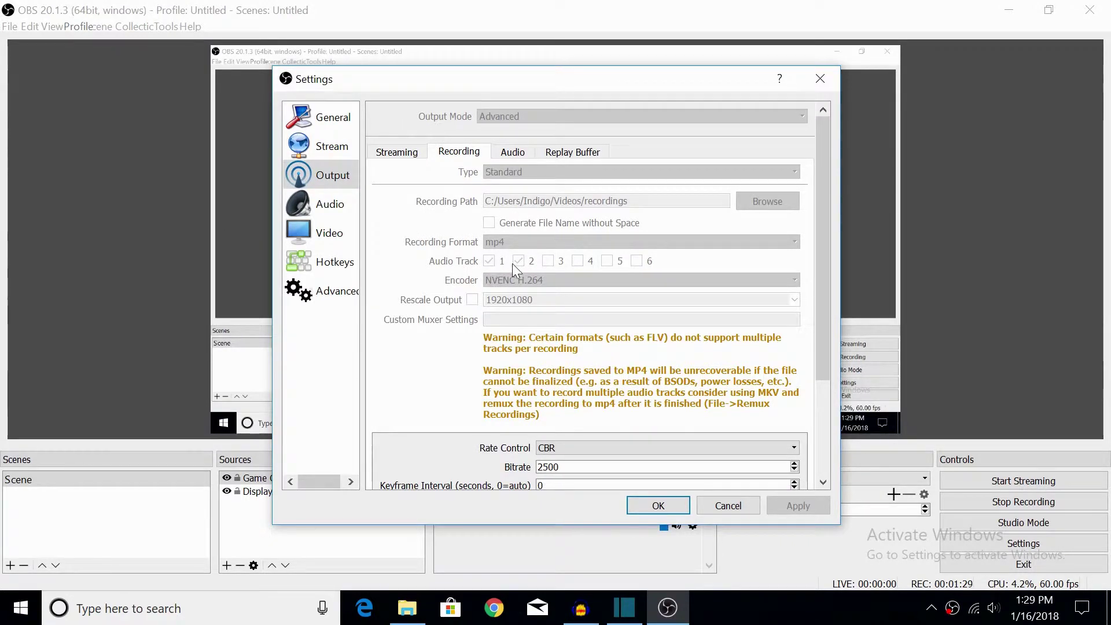
{"action": "left_click_drag", "start_coordinate": [501, 87], "coordinate": [699, 28]}
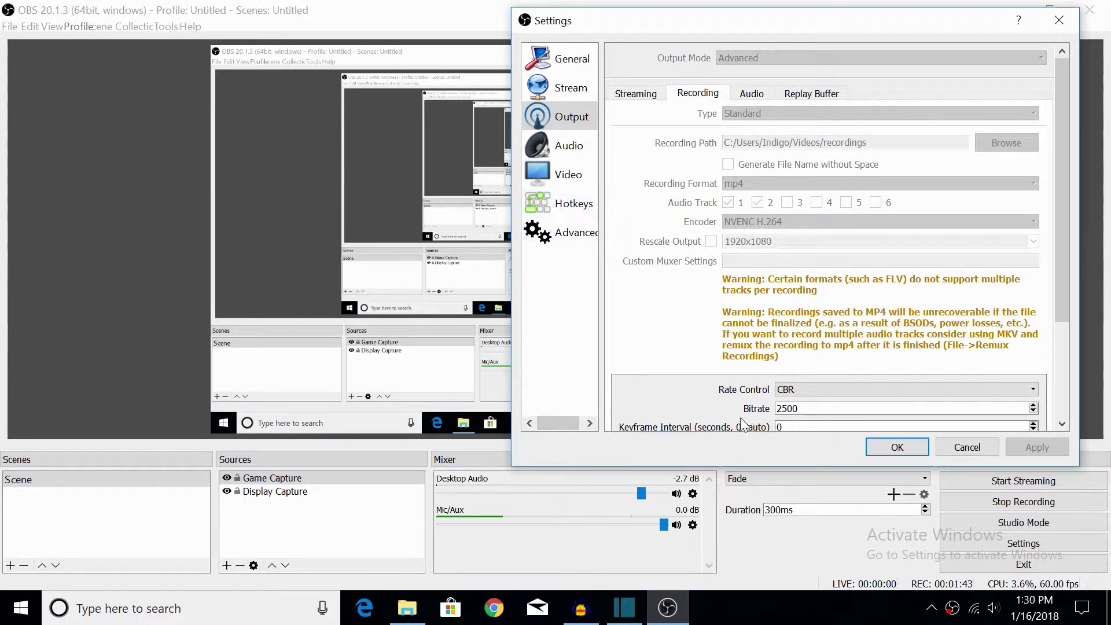
{"action": "scroll", "coordinate": [769, 379], "scroll_direction": "down", "scroll_amount": 1}
- Assign F10 as the hotkey for both muting and unmuting Mic/Aux
{"action": "left_click", "coordinate": [573, 205]}
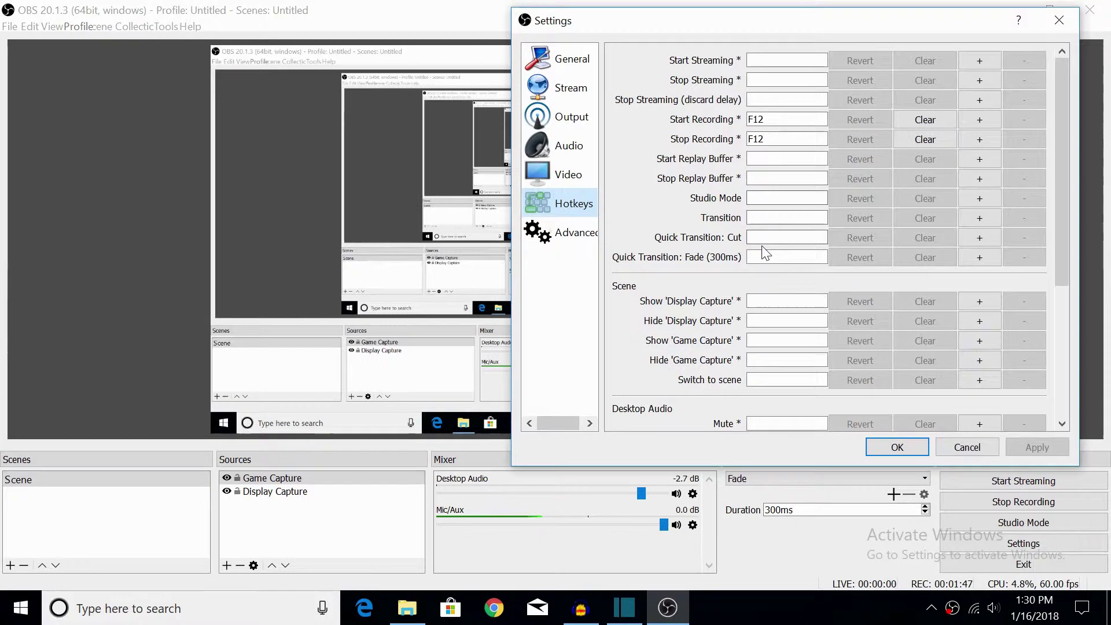
{"action": "scroll", "coordinate": [763, 252], "scroll_direction": "down", "scroll_amount": 3}
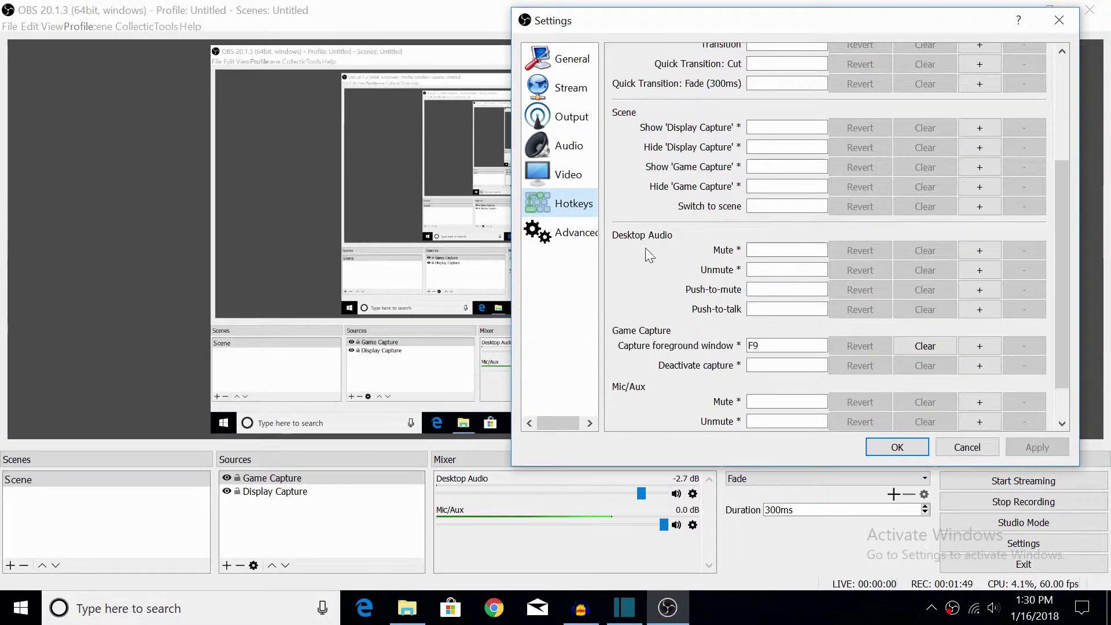
{"action": "scroll", "coordinate": [653, 254], "scroll_direction": "down", "scroll_amount": 1}
{"action": "left_click", "coordinate": [776, 354]}
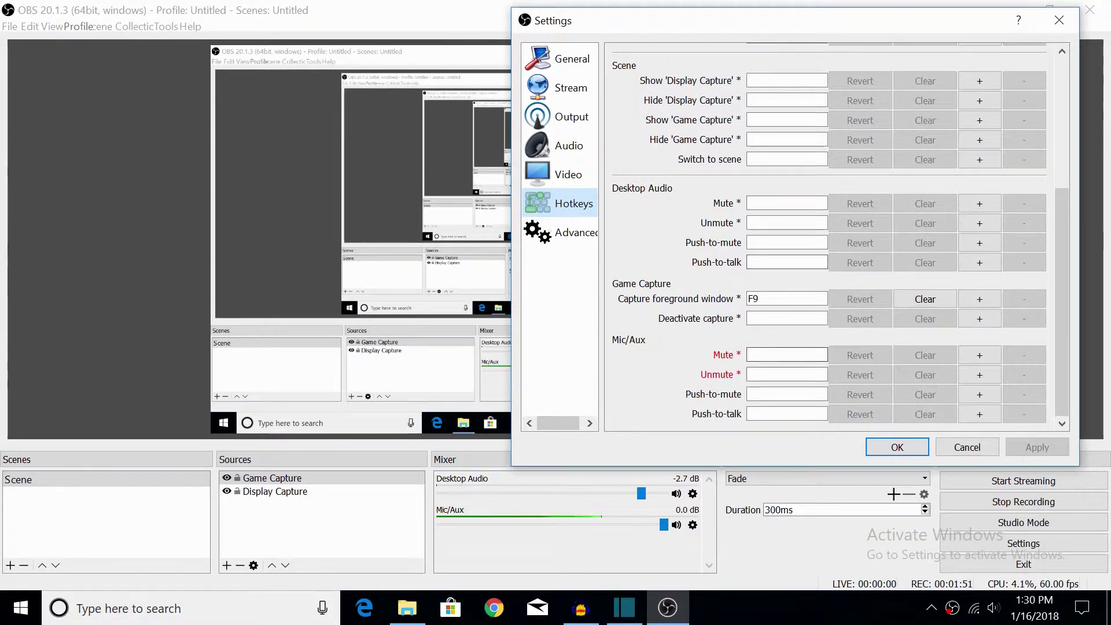
{"action": "mouse_move", "coordinate": [724, 360]}
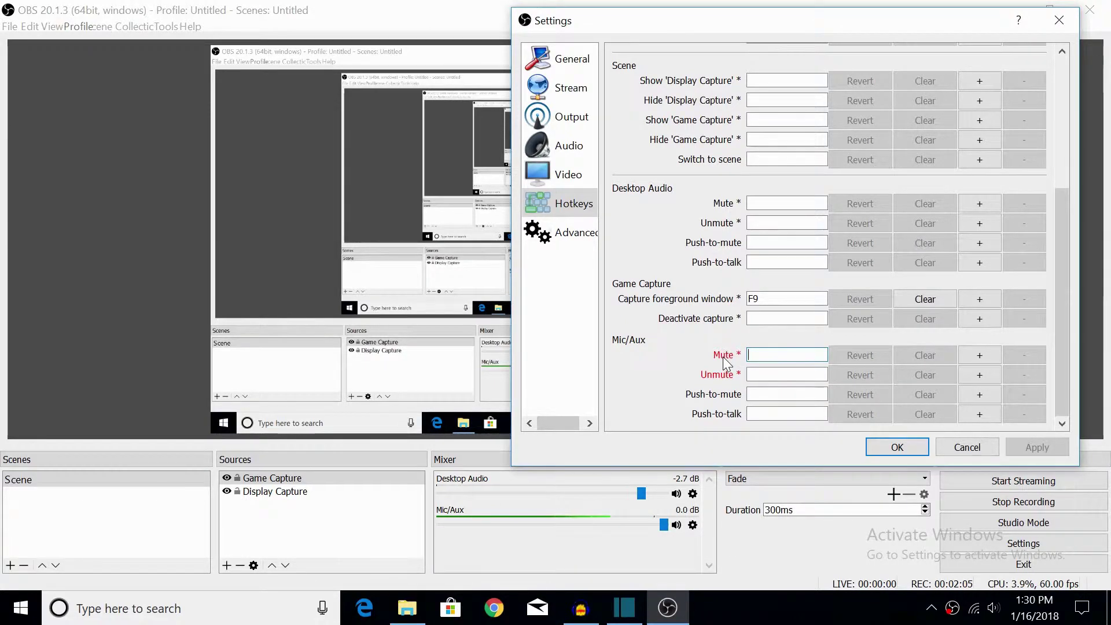
{"action": "key", "text": "F10"}
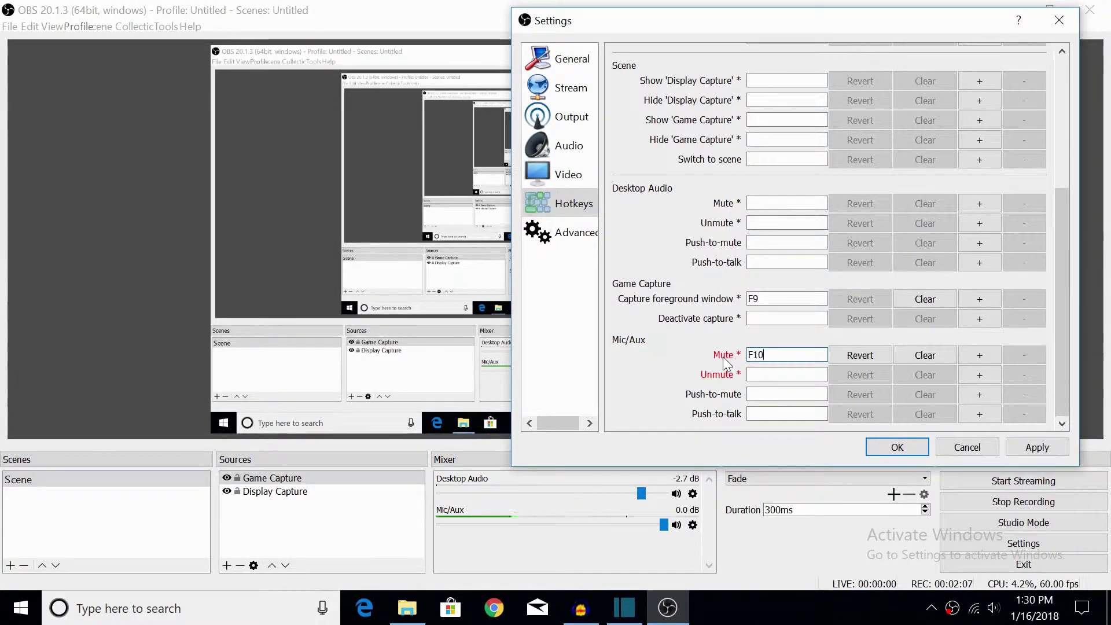
{"action": "key", "text": "Tab"}
{"action": "key", "text": "F10"}
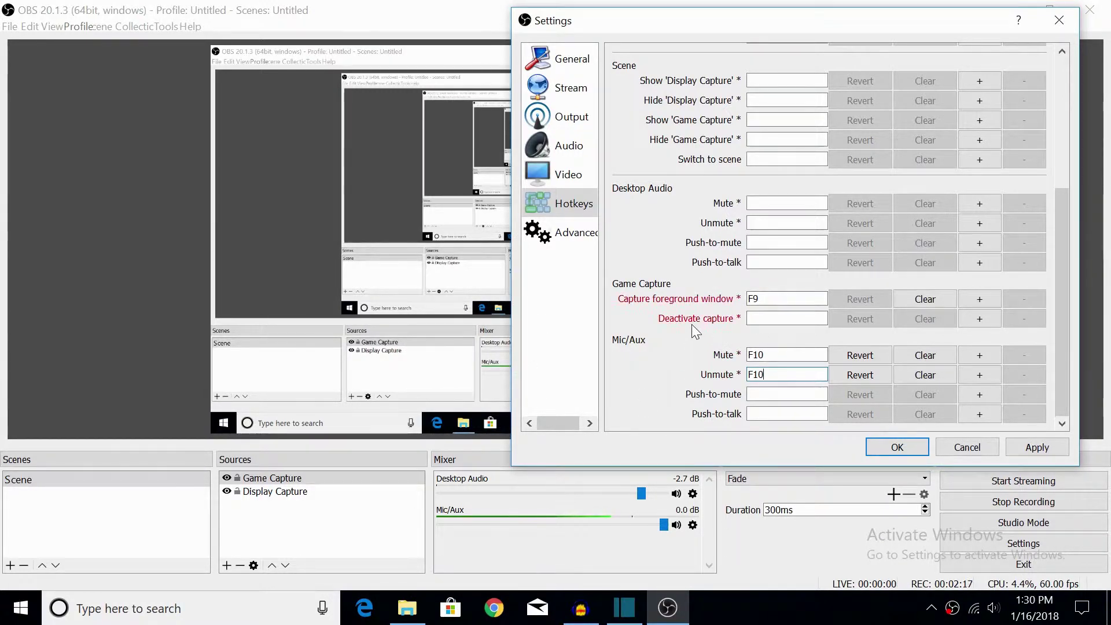
- Clear the Game Capture hotkey for capturing the foreground window
{"action": "mouse_move", "coordinate": [692, 324]}
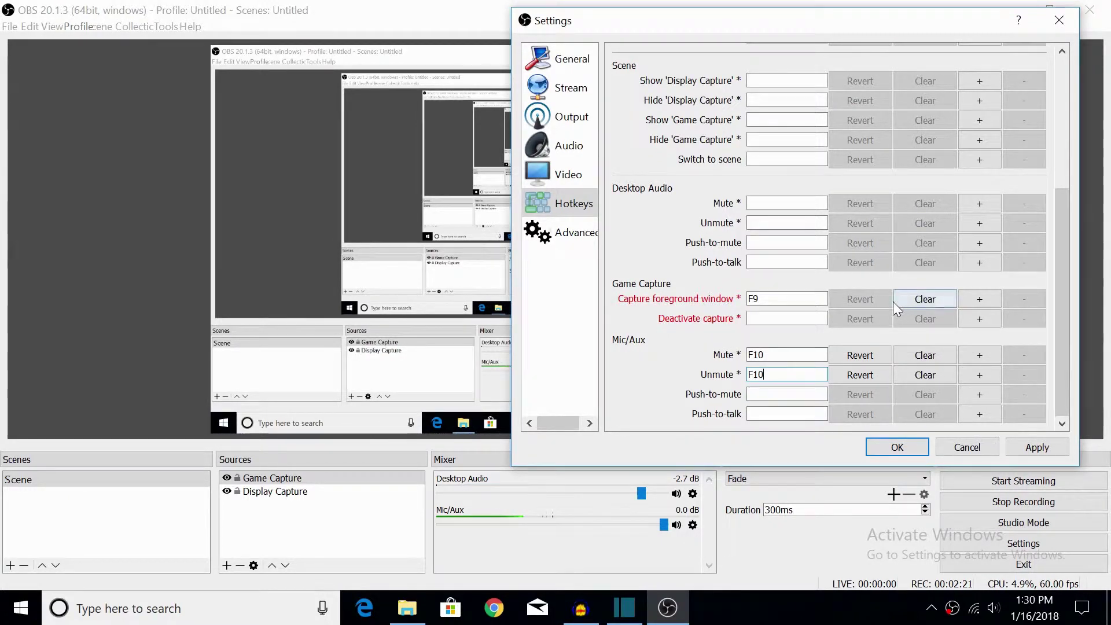
{"action": "left_click", "coordinate": [917, 299]}
{"action": "left_click", "coordinate": [776, 299]}
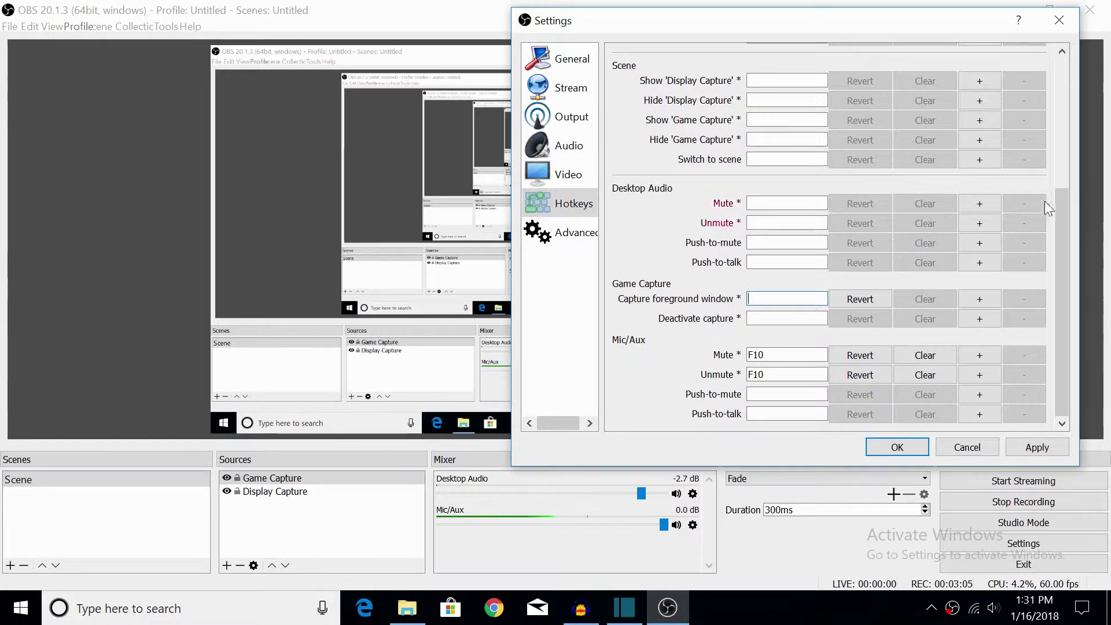
- Switch to Audacity, start recording a new audio track, and move its window off this screen
{"action": "key", "text": "alt+Tab"}
{"action": "left_click_drag", "start_coordinate": [747, 85], "coordinate": [365, 28]}
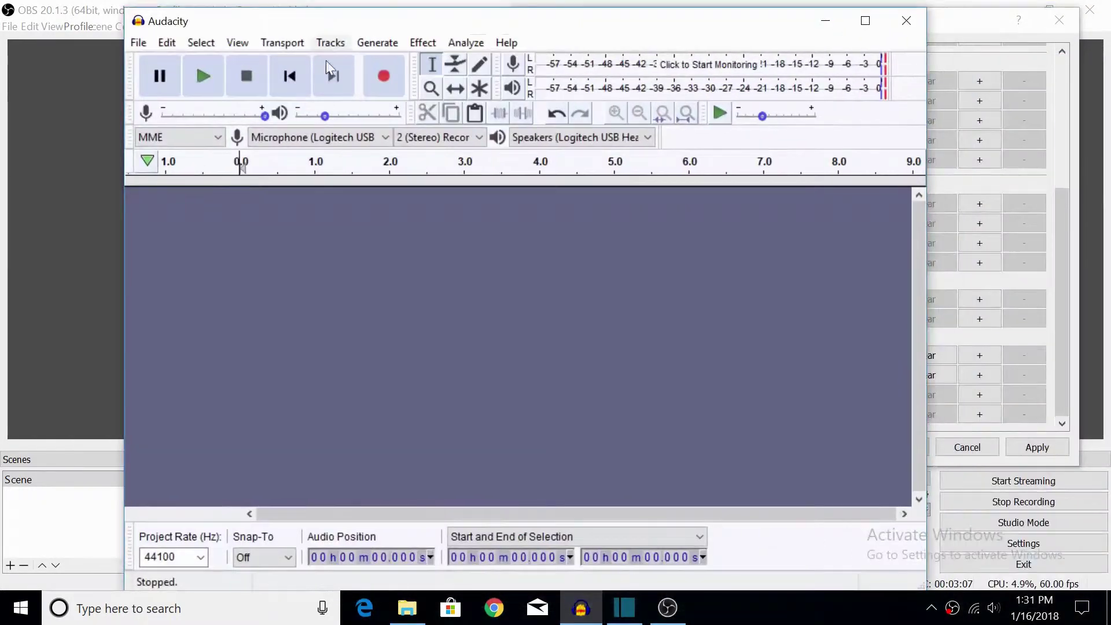
{"action": "left_click", "coordinate": [381, 75]}
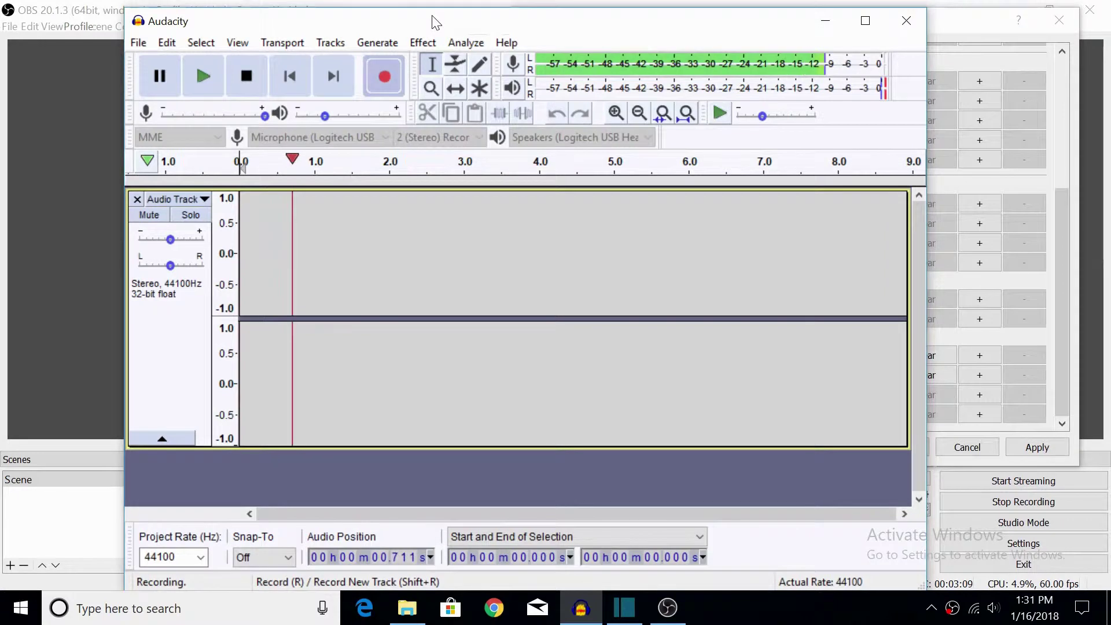
{"action": "left_click_drag", "start_coordinate": [434, 21], "coordinate": [501, 29]}
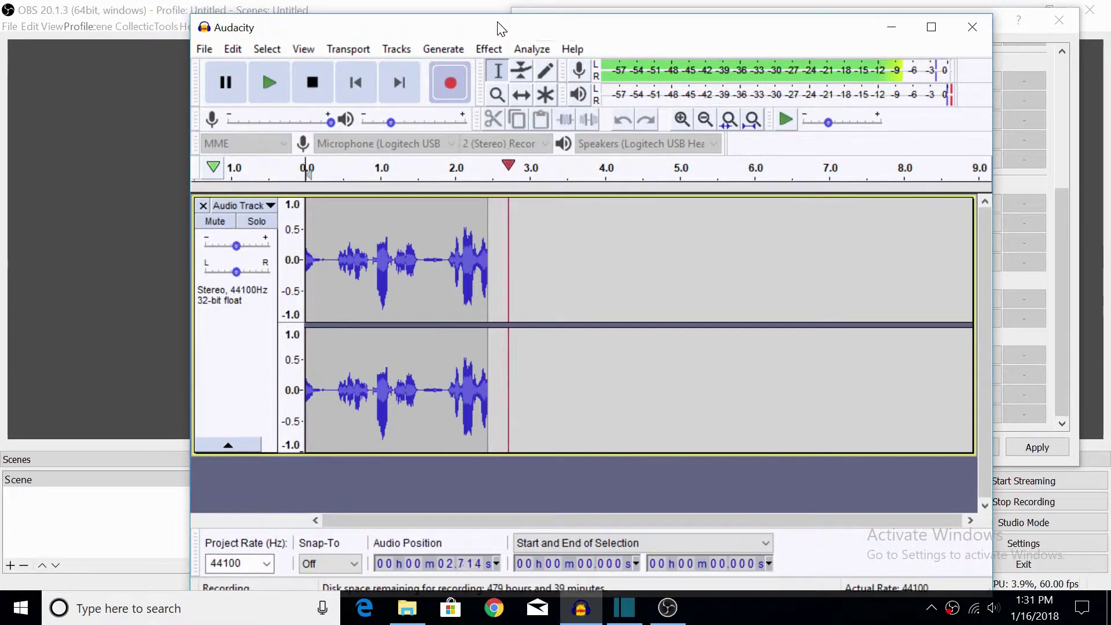
{"action": "left_click_drag", "start_coordinate": [501, 29], "coordinate": [520, 26]}
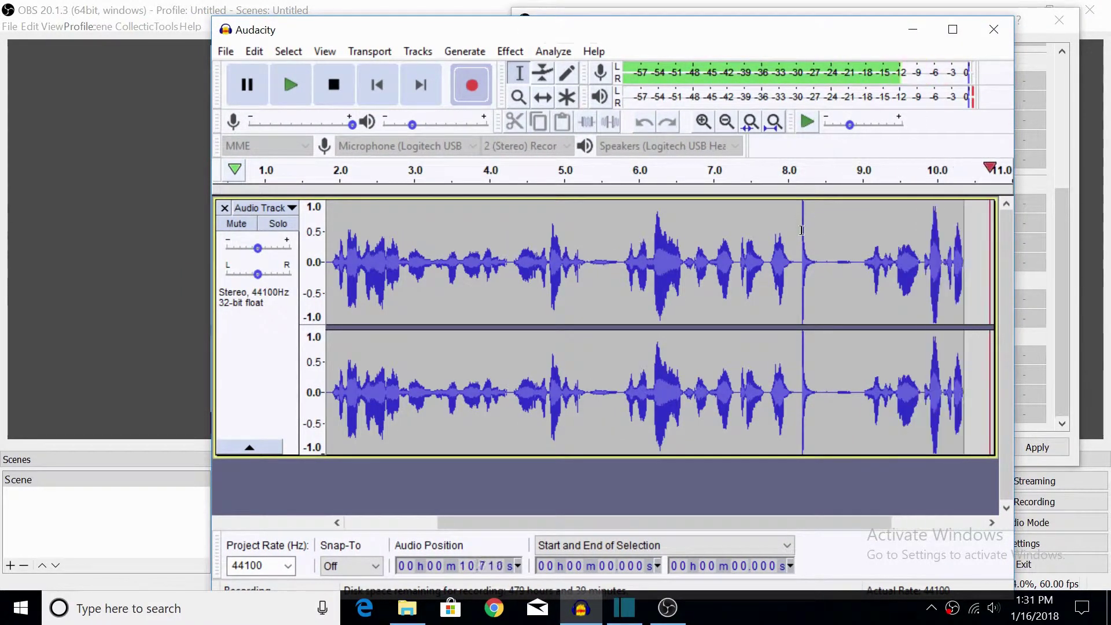
{"action": "left_click_drag", "start_coordinate": [687, 39], "coordinate": [1108, 35]}
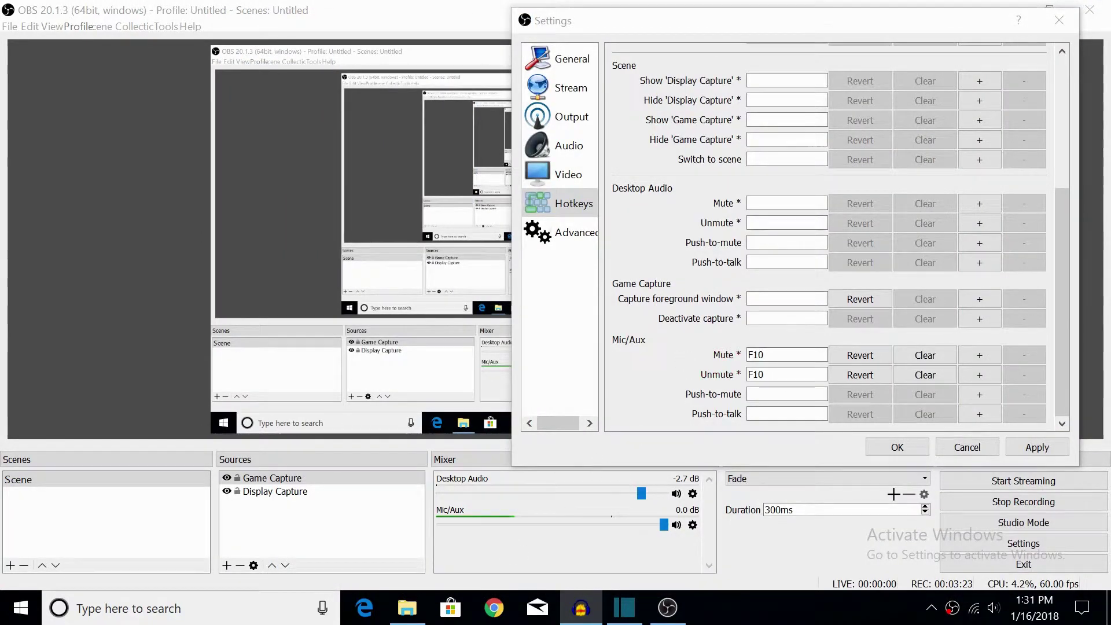
- Apply the OBS hotkey settings and test them by muting, unmuting and muting Mic/Aux again
{"action": "left_click", "coordinate": [1034, 445]}
{"action": "left_click", "coordinate": [896, 447]}
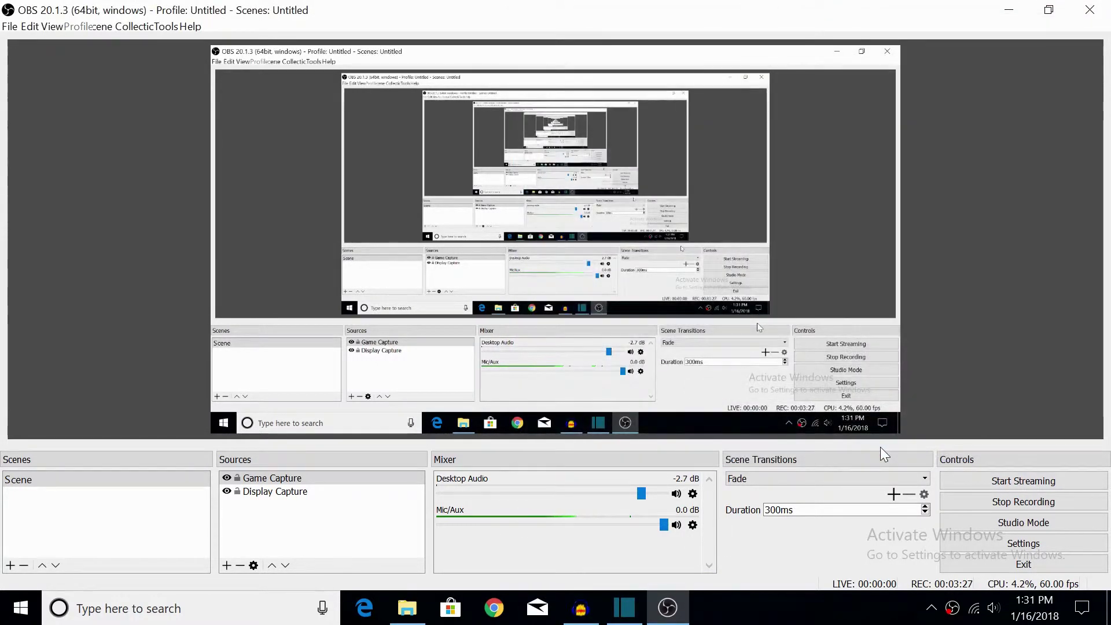
{"action": "key", "text": "ctrl+m"}
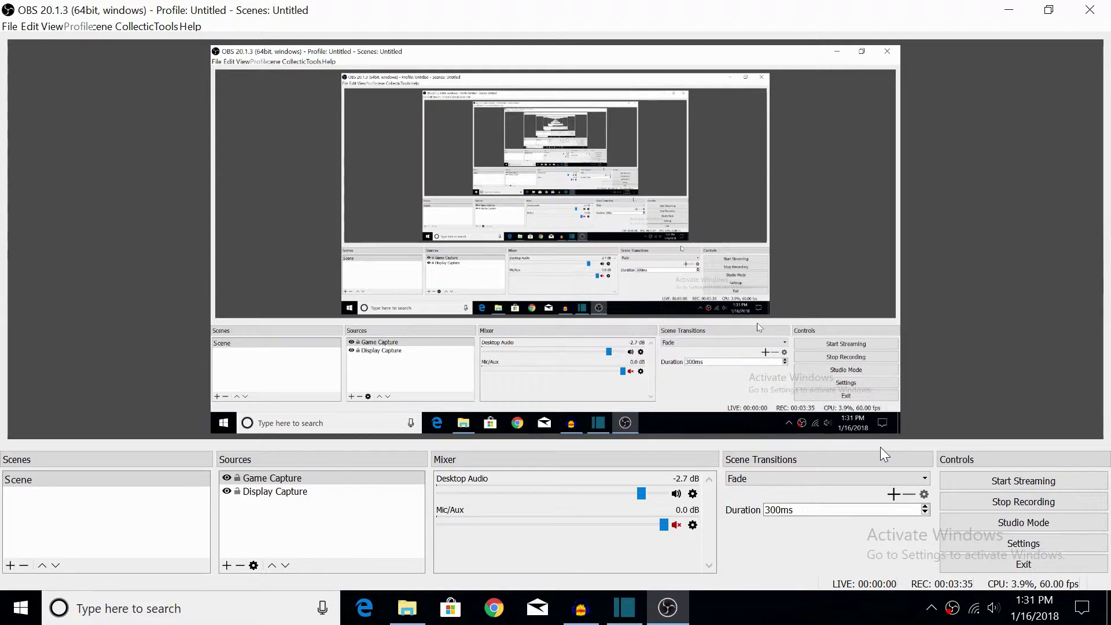
{"action": "key", "text": "ctrl+m"}
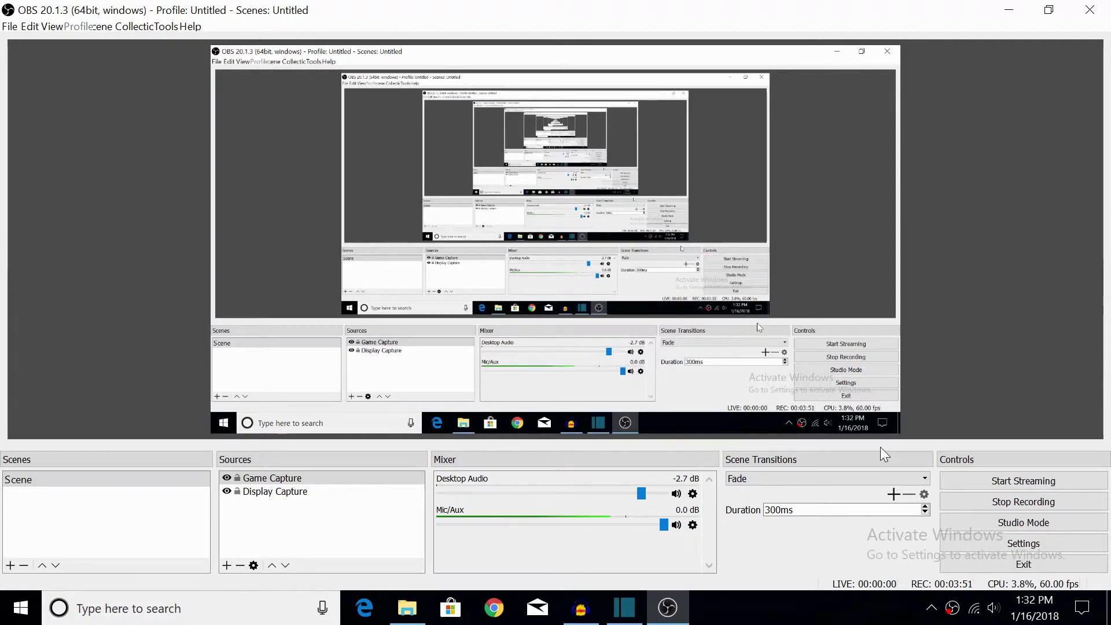
{"action": "key", "text": "ctrl+m"}
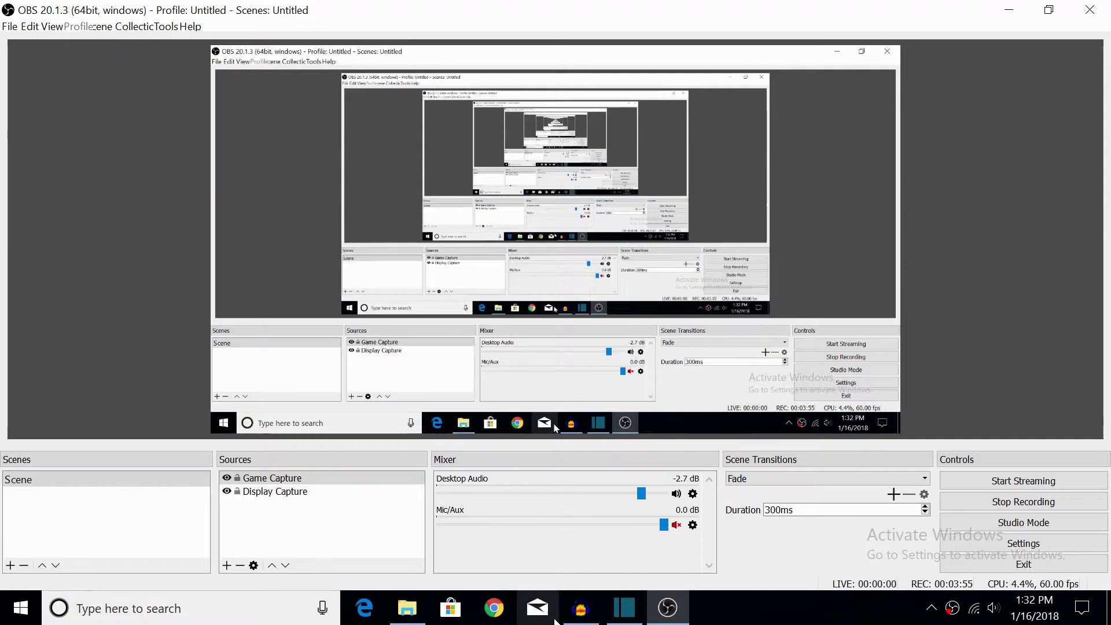
- Switch to Chrome, open the jacksepticeye YouTube channel and play the Simulacra Part 2 video
{"action": "left_click", "coordinate": [499, 613]}
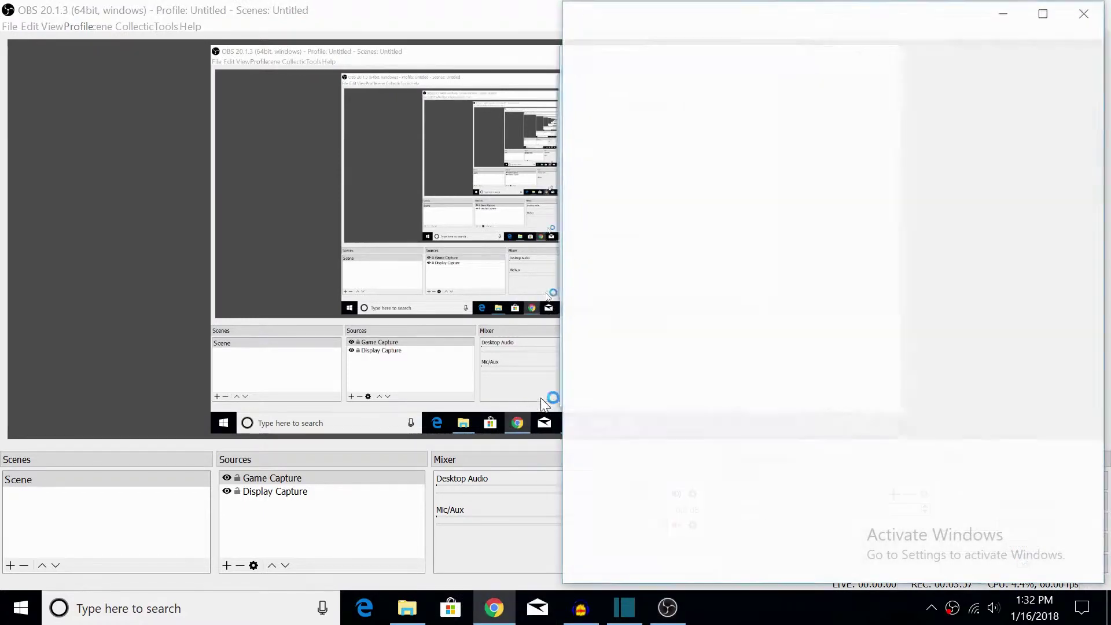
{"action": "left_click", "coordinate": [862, 90]}
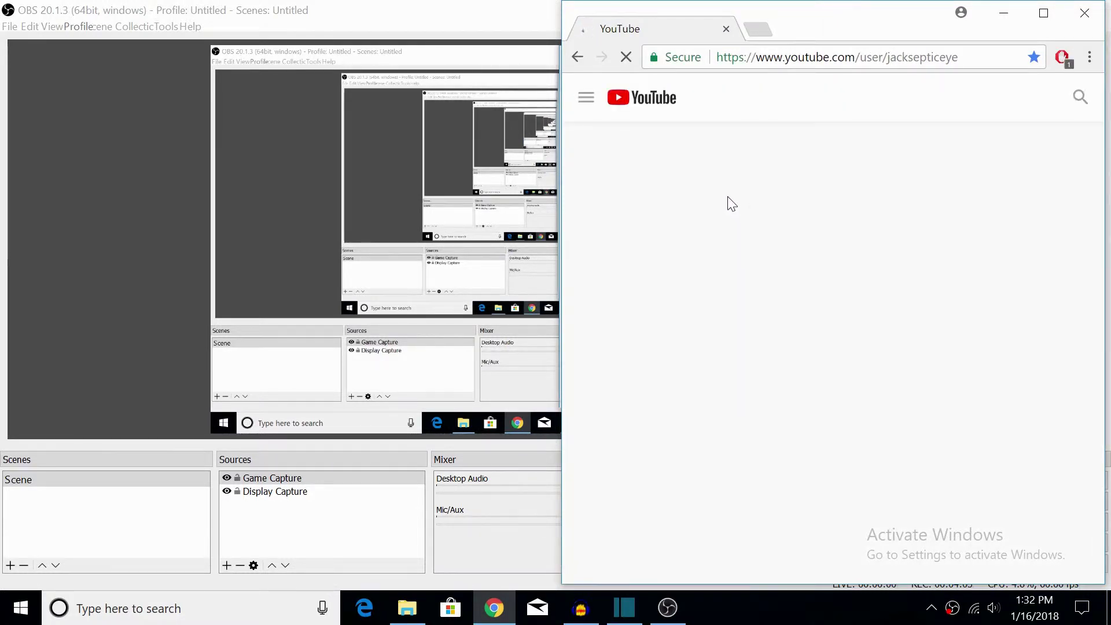
{"action": "left_click", "coordinate": [792, 415]}
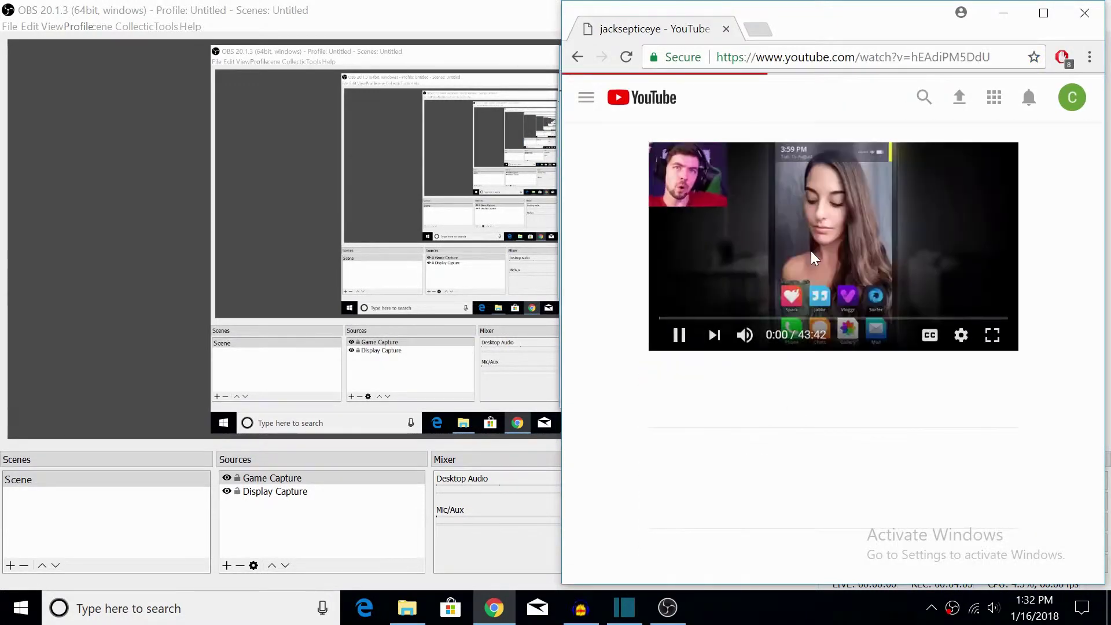
- Test the Desktop Audio level by adjusting the video's volume with the OBS mixer in view, and close the browser
{"action": "left_click_drag", "start_coordinate": [822, 7], "coordinate": [826, 102]}
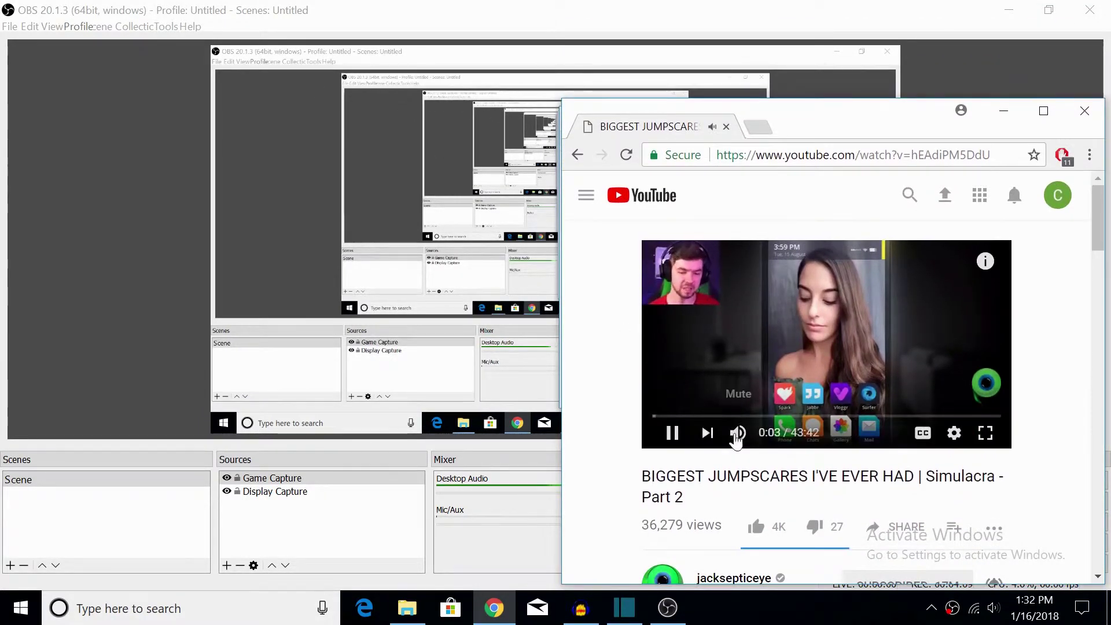
{"action": "left_click", "coordinate": [767, 433]}
{"action": "left_click_drag", "start_coordinate": [838, 124], "coordinate": [961, 52]}
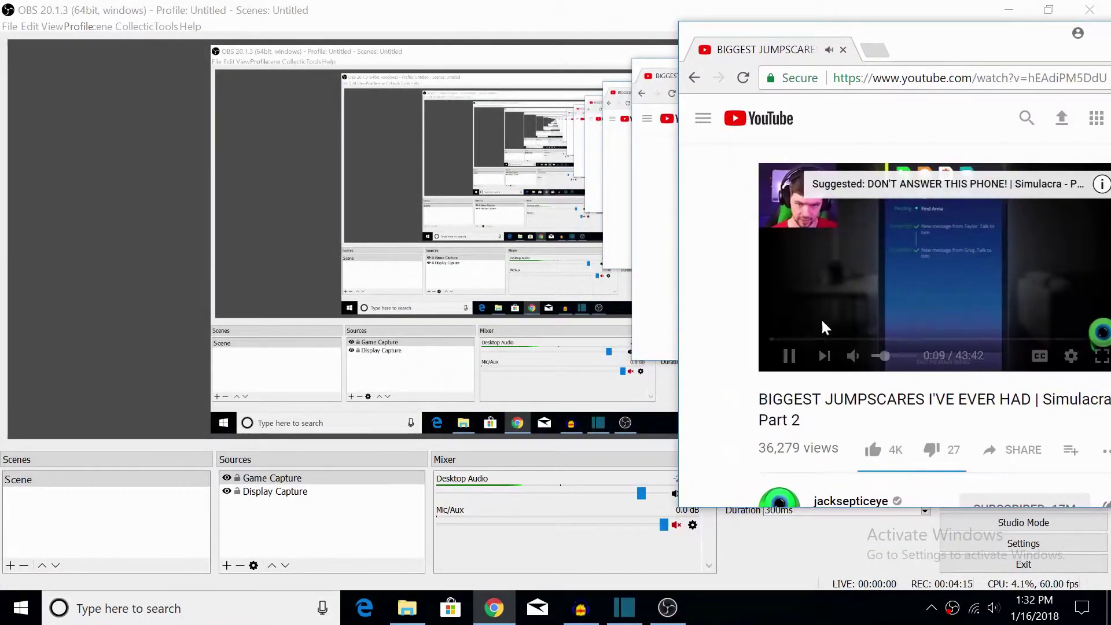
{"action": "left_click_drag", "start_coordinate": [875, 356], "coordinate": [909, 361]}
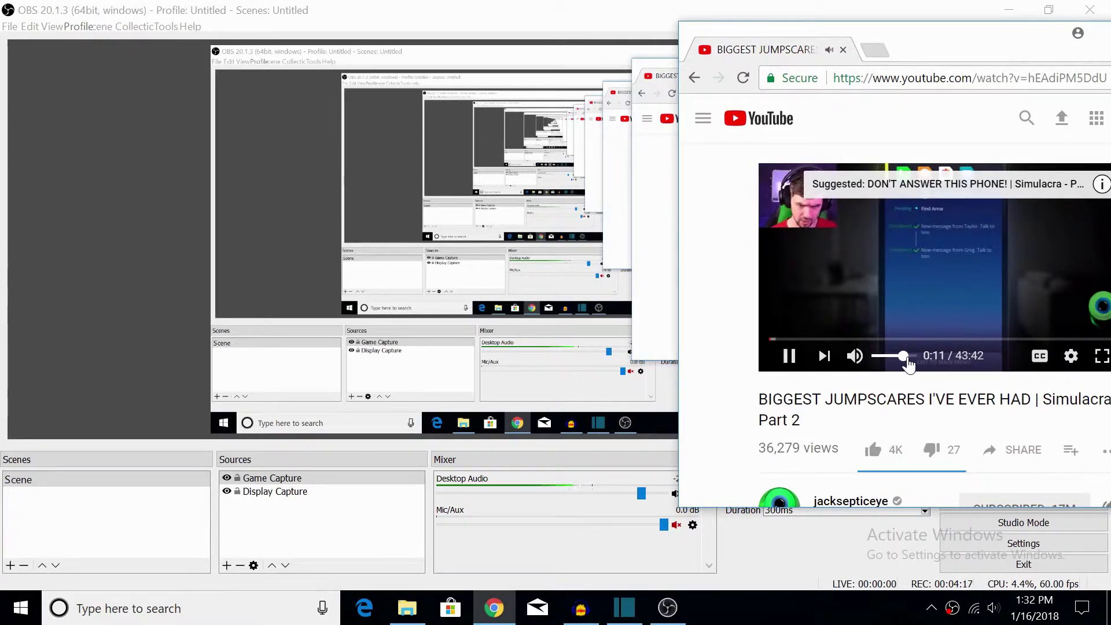
{"action": "left_click", "coordinate": [908, 220]}
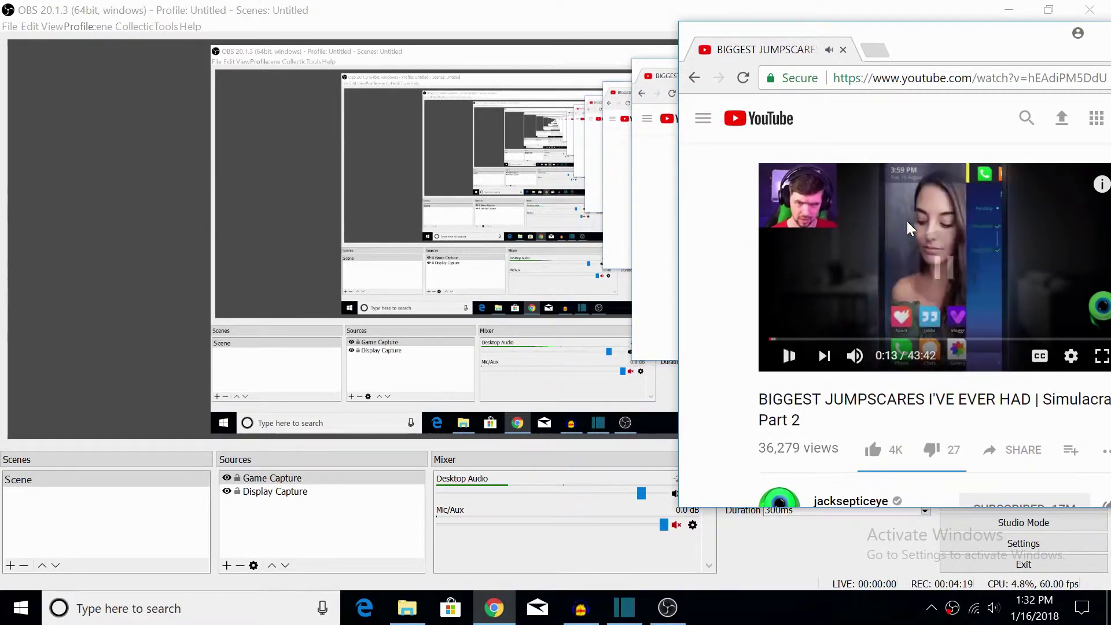
{"action": "left_click_drag", "start_coordinate": [996, 40], "coordinate": [668, 110]}
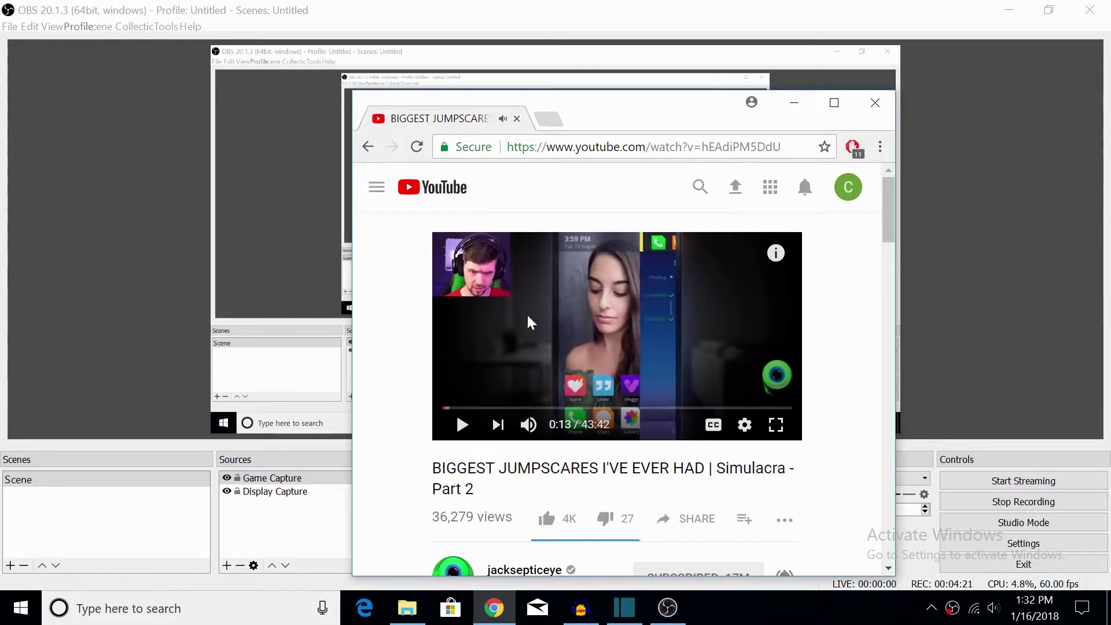
{"action": "left_click", "coordinate": [866, 109]}
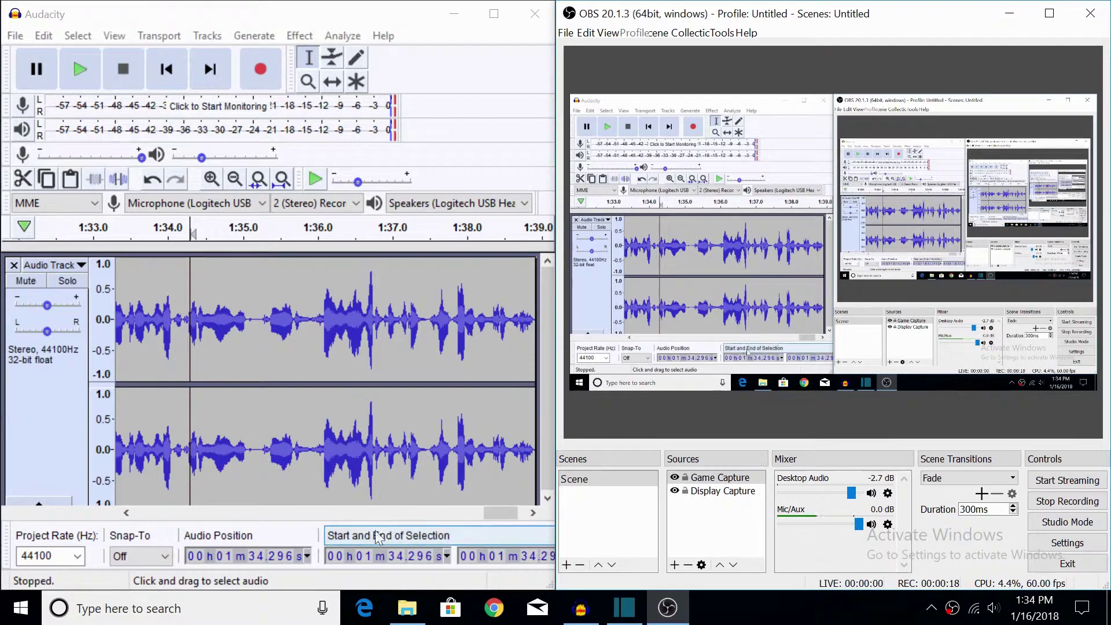
- Move the OBS window off this screen beside Audacity and switch to Shotcut
{"action": "mouse_move", "coordinate": [487, 515]}
{"action": "left_mouse_down"}
{"action": "mouse_move", "coordinate": [203, 497]}
{"action": "mouse_move", "coordinate": [149, 511]}
{"action": "mouse_move", "coordinate": [495, 513]}
{"action": "left_mouse_up"}
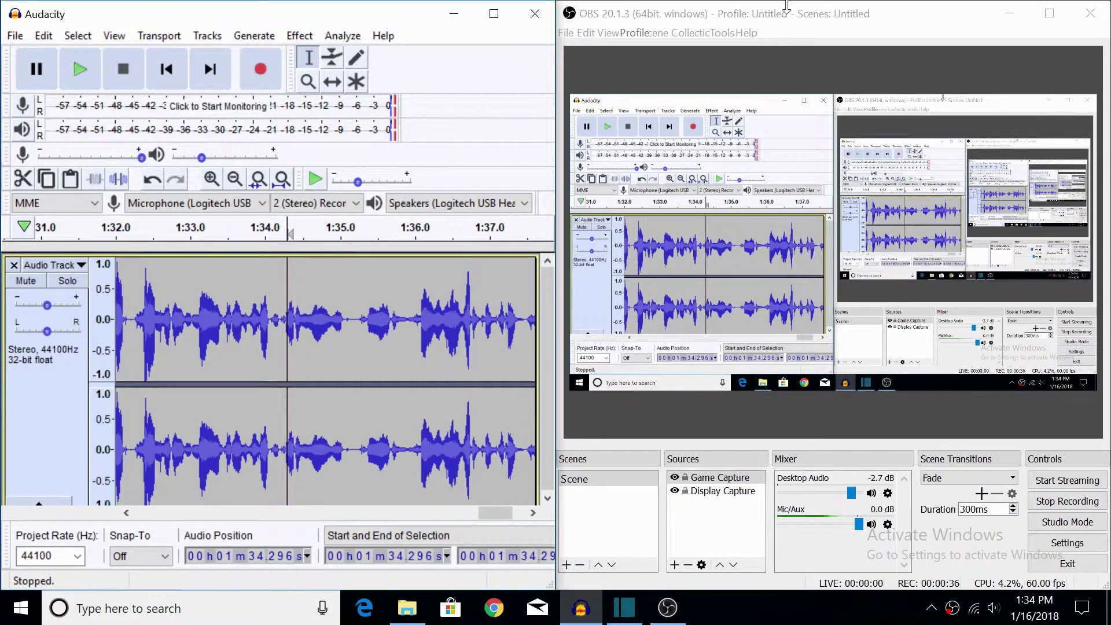
{"action": "left_click_drag", "start_coordinate": [787, 6], "coordinate": [1110, 7]}
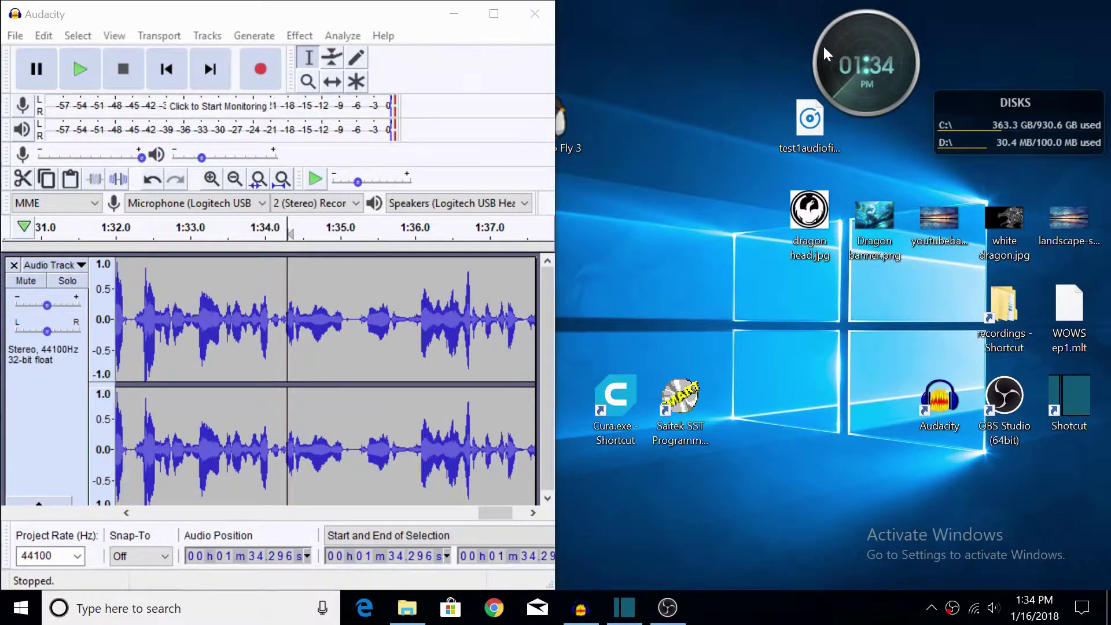
{"action": "left_click", "coordinate": [624, 607]}
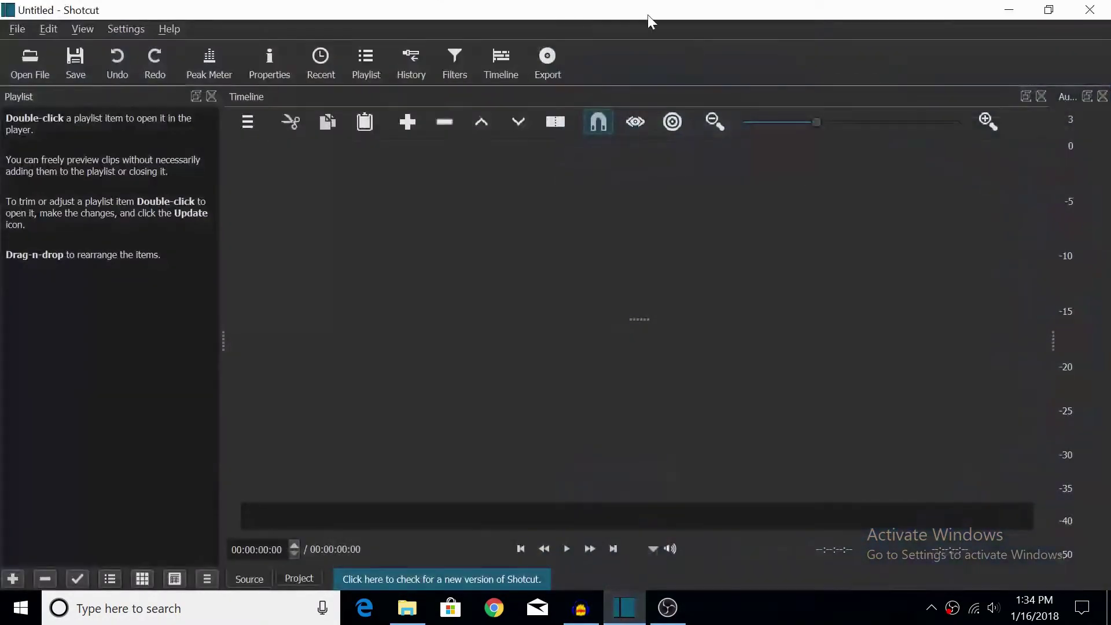
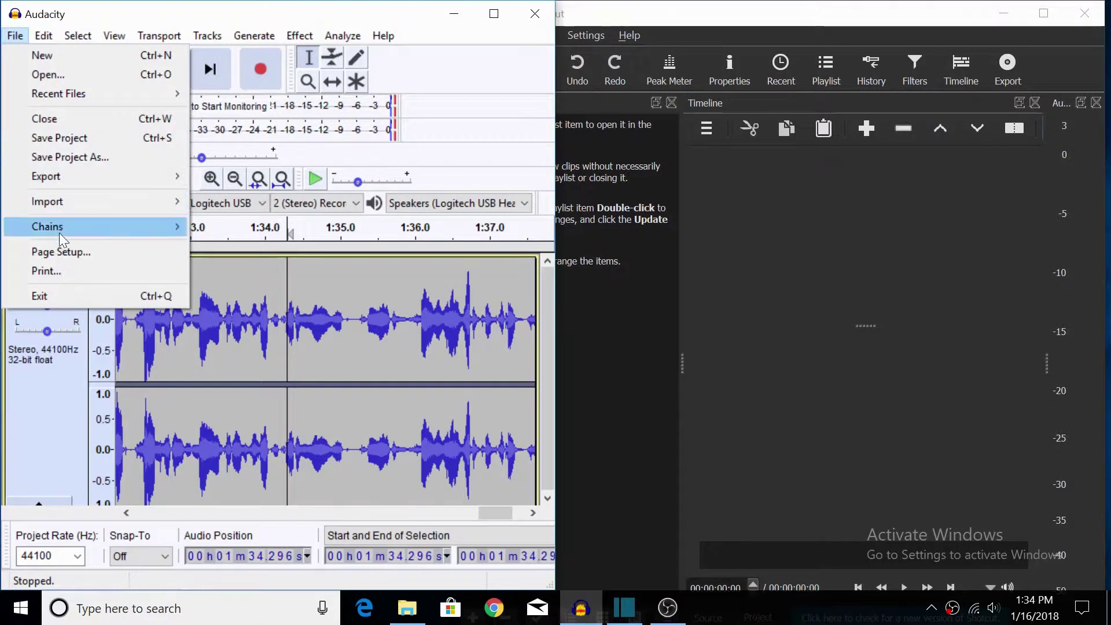
- Set up a WAV export of the Audacity recording to the Desktop with the file name test1audiofile.wav
{"action": "mouse_move", "coordinate": [57, 171]}
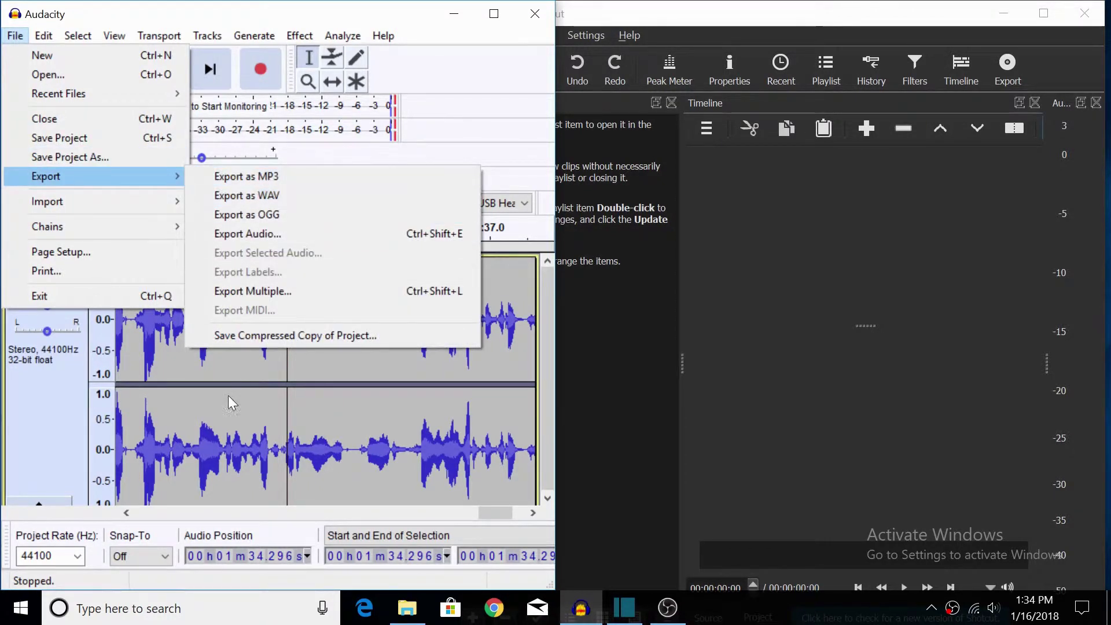
{"action": "left_click", "coordinate": [272, 196]}
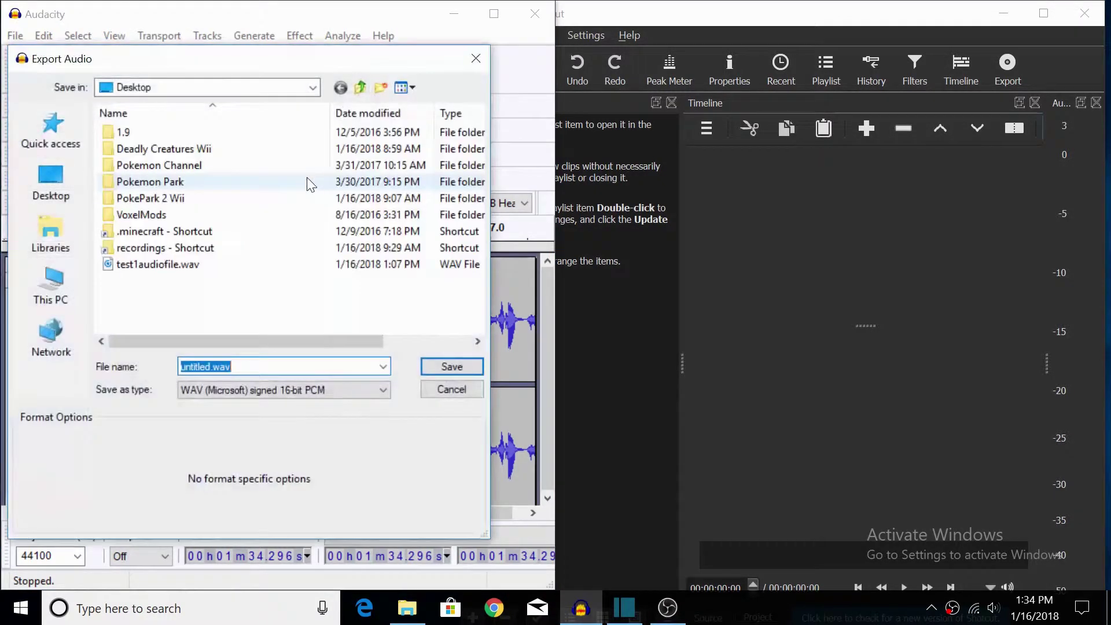
{"action": "left_click", "coordinate": [234, 367]}
{"action": "left_click_drag", "start_coordinate": [235, 366], "coordinate": [147, 377]}
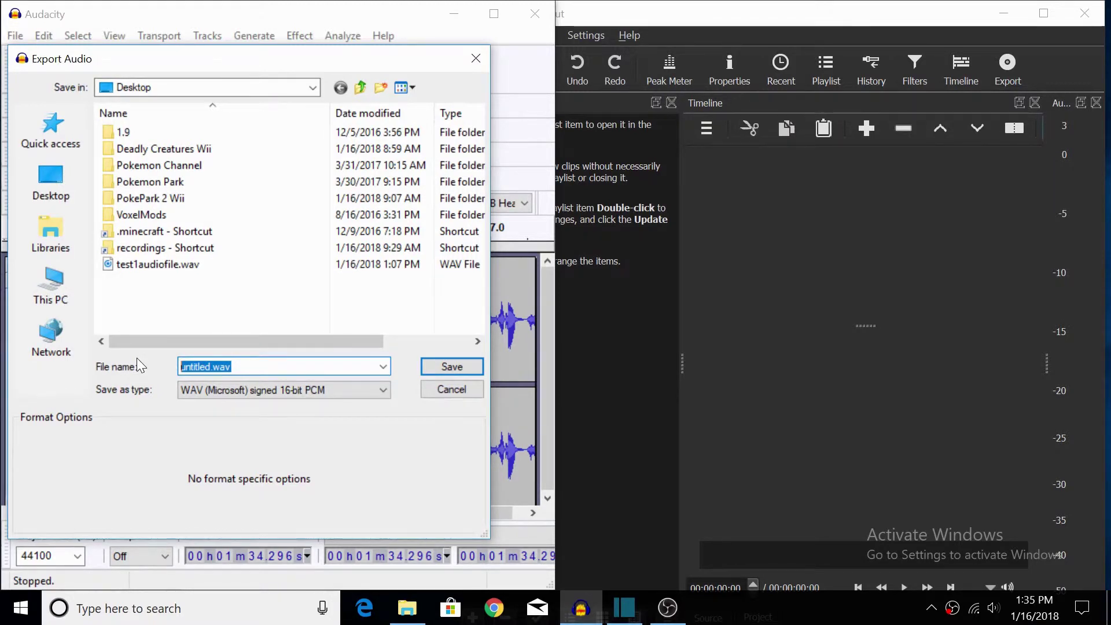
{"action": "type", "text": "test"}
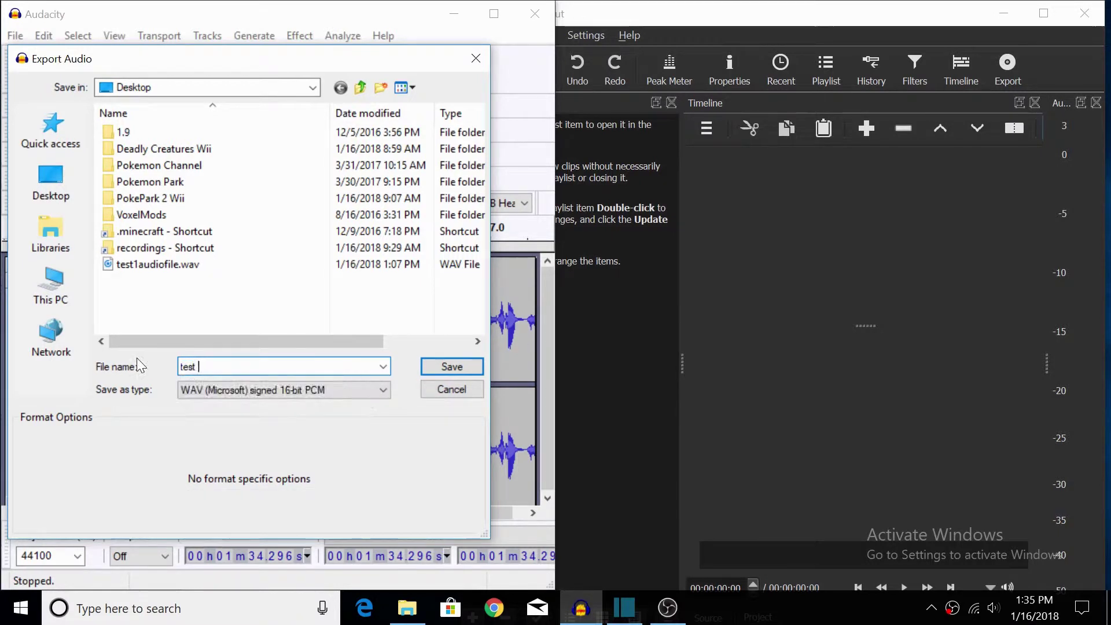
{"action": "type", "text": "1sa"}
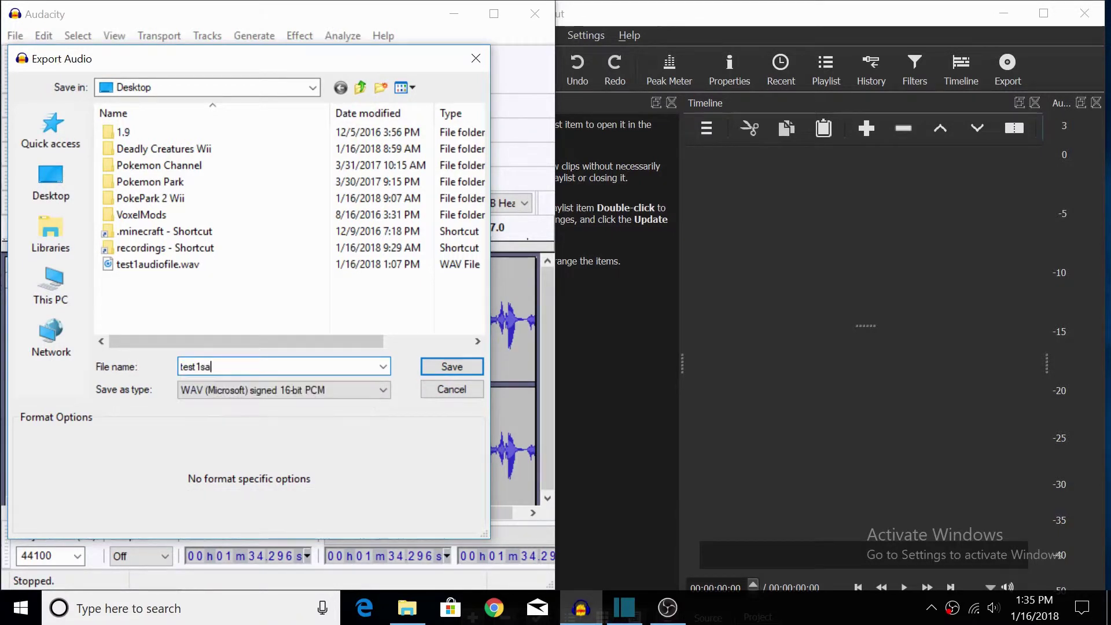
{"action": "key", "text": "BackSpace"}
{"action": "key", "text": "BackSpace"}
{"action": "key", "text": "BackSpace"}
{"action": "key", "text": "BackSpace"}
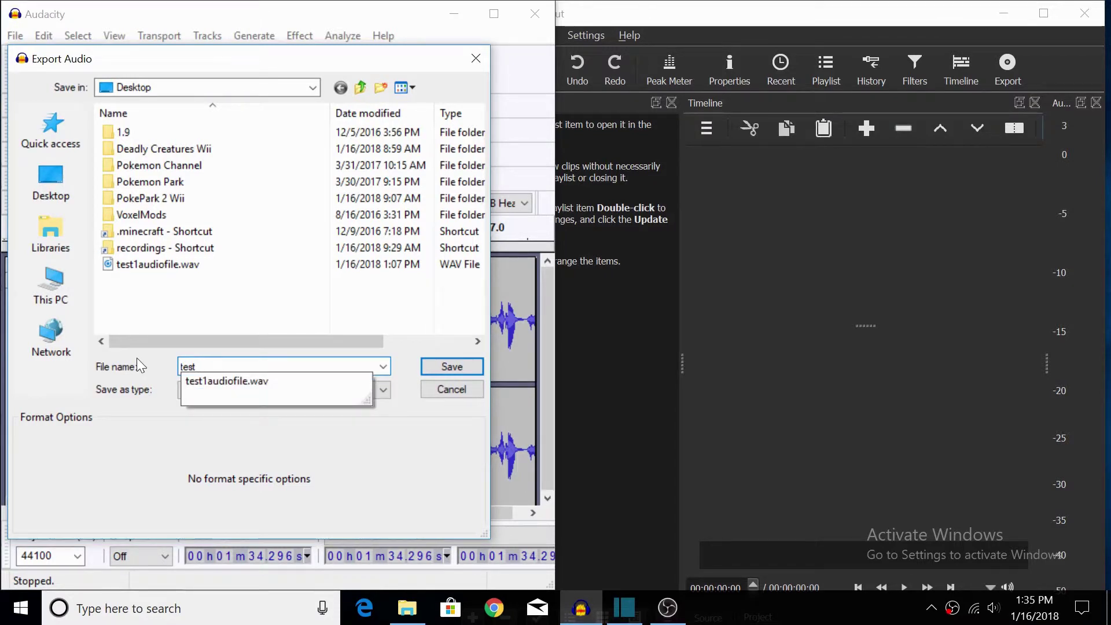
{"action": "type", "text": "adio"}
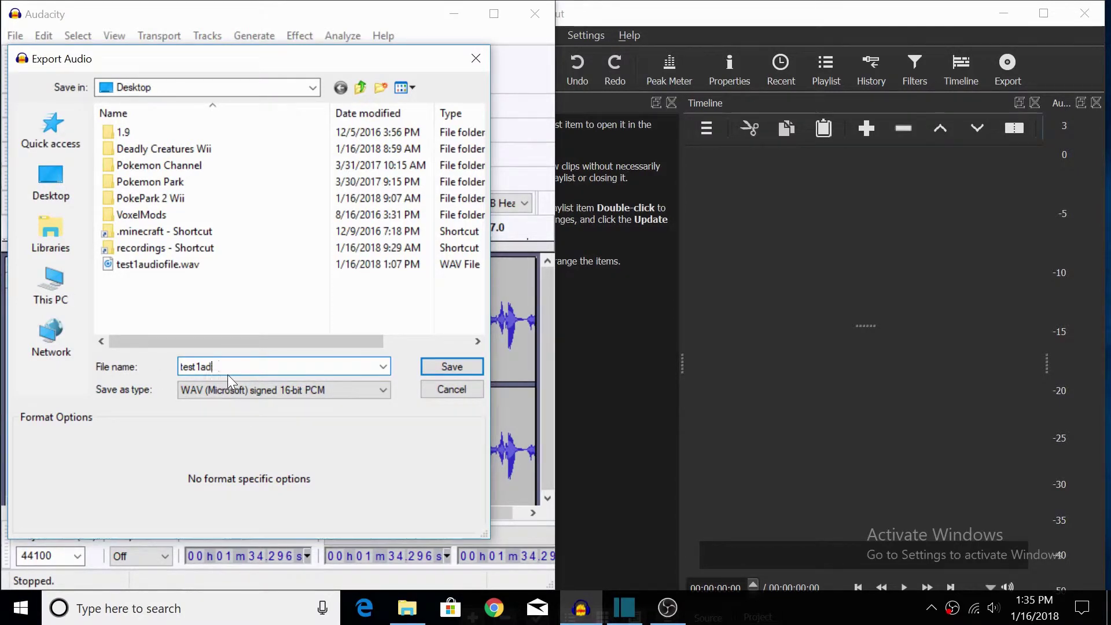
{"action": "key", "text": "BackSpace"}
{"action": "key", "text": "BackSpace"}
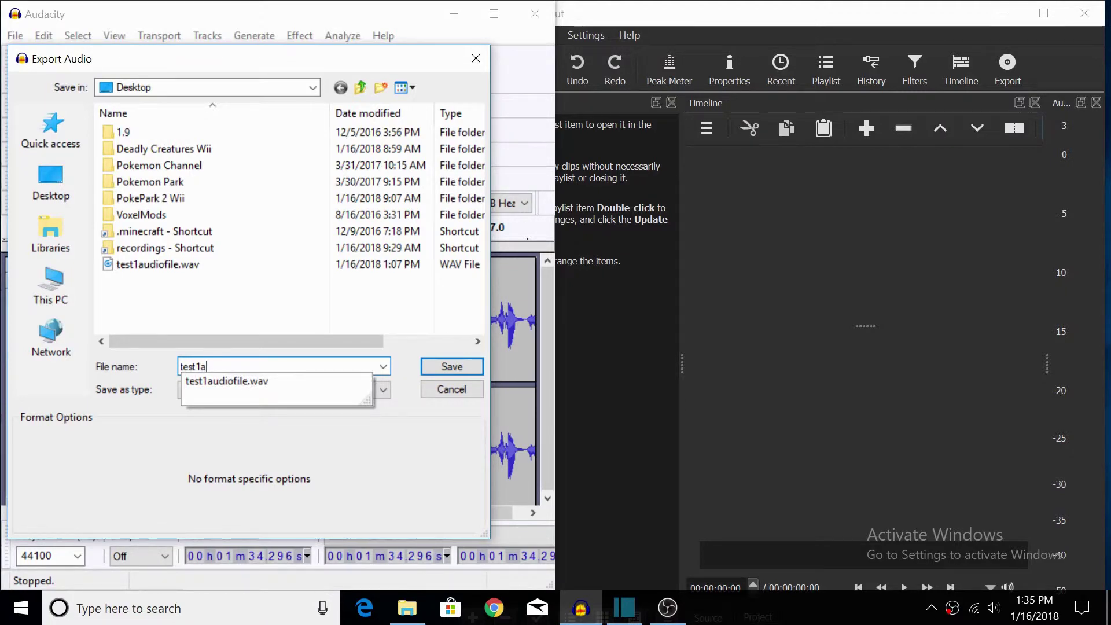
{"action": "left_click", "coordinate": [235, 383]}
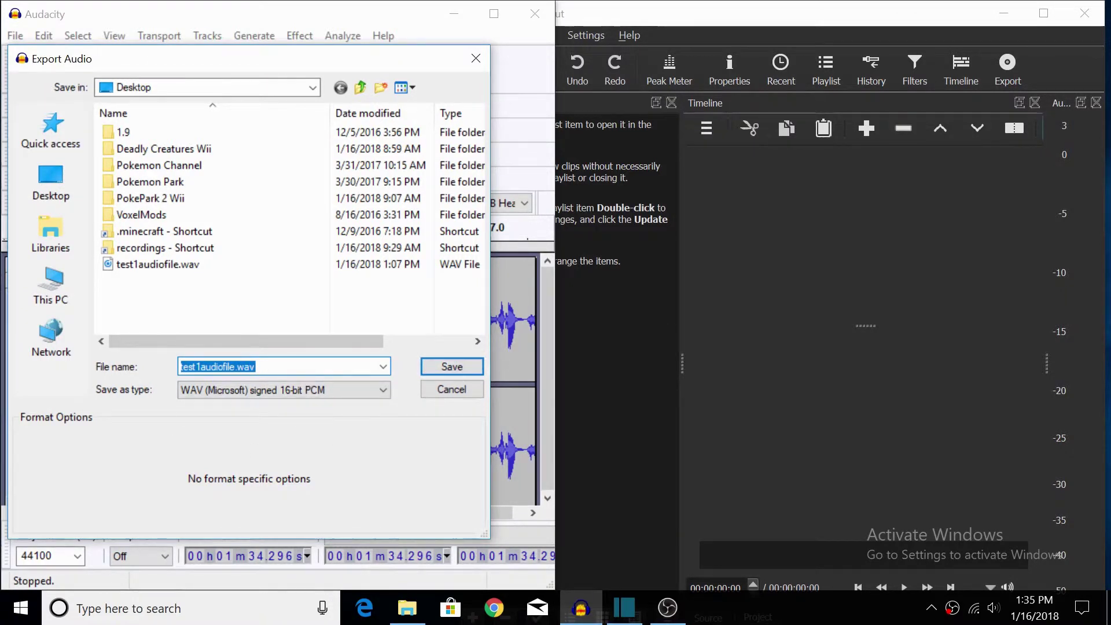
- Save the WAV export, replacing the existing file of the same name and leaving the metadata tags blank
{"action": "left_click", "coordinate": [446, 367]}
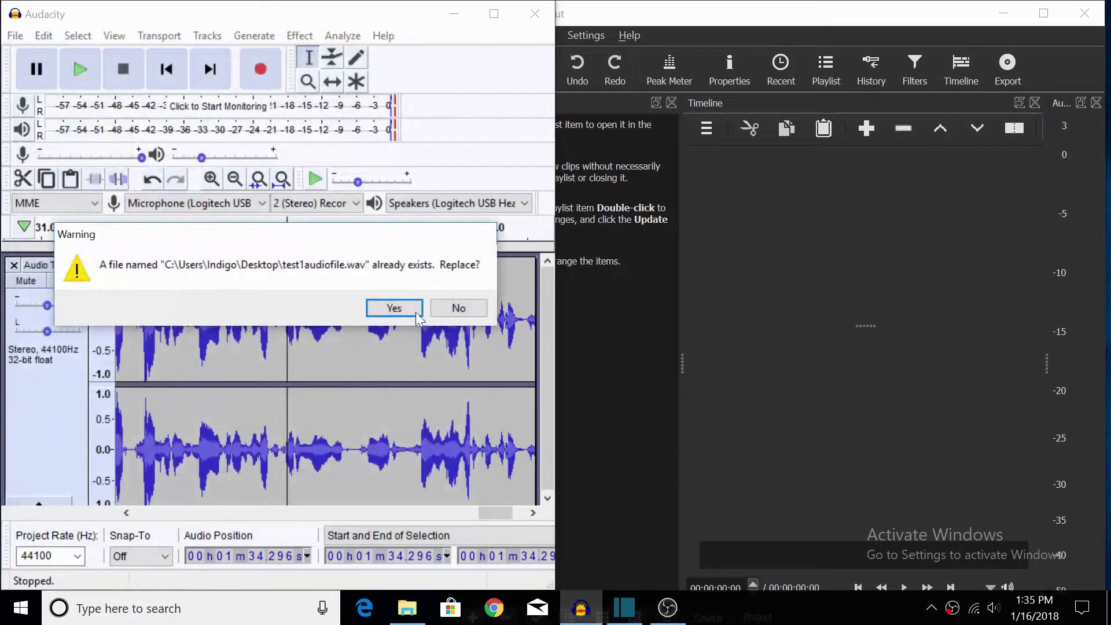
{"action": "left_click", "coordinate": [394, 310]}
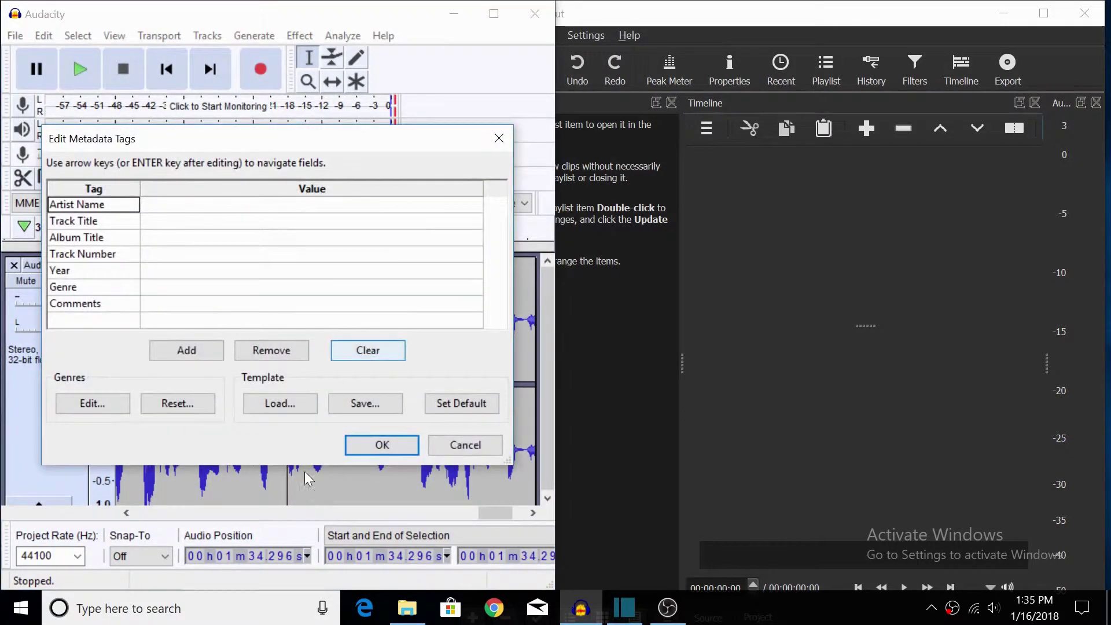
{"action": "left_click", "coordinate": [381, 445]}
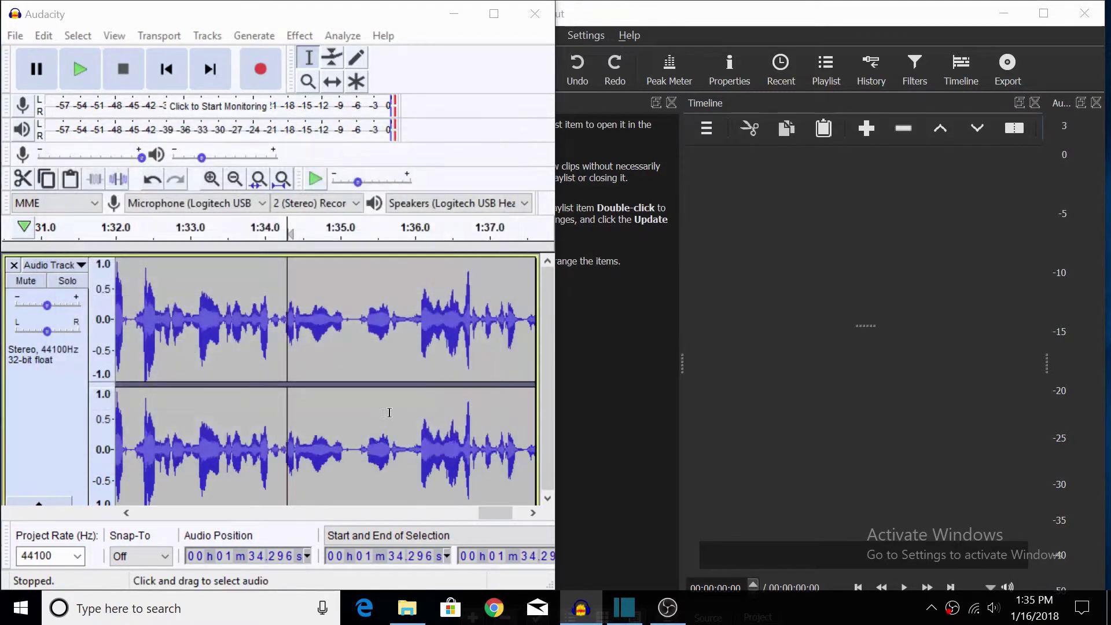
{"action": "left_click", "coordinate": [533, 16]}
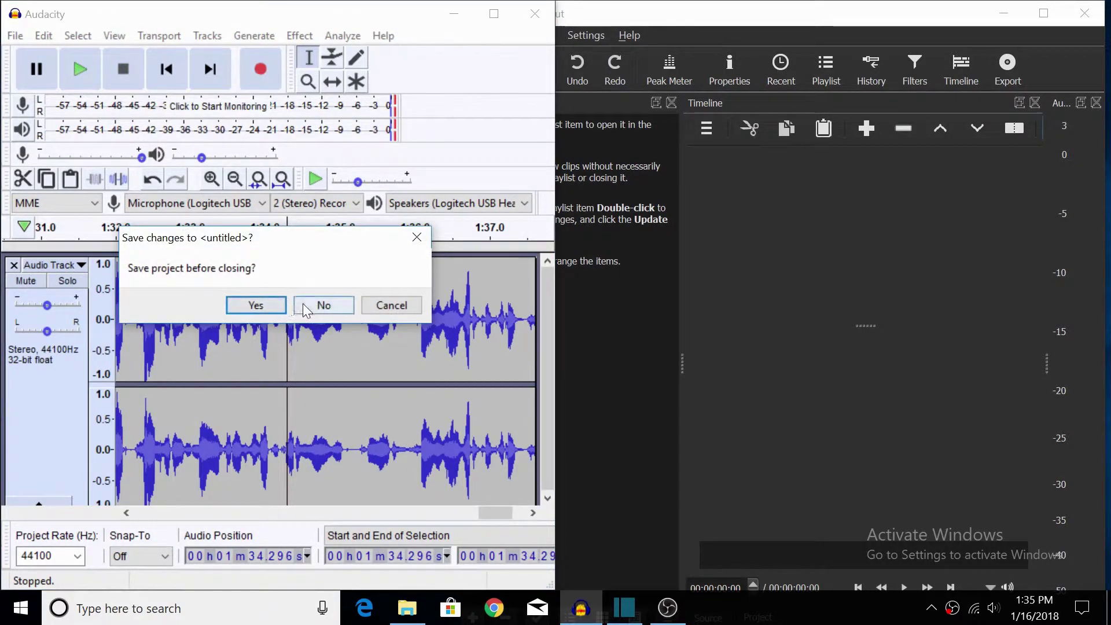
{"action": "left_click", "coordinate": [256, 307]}
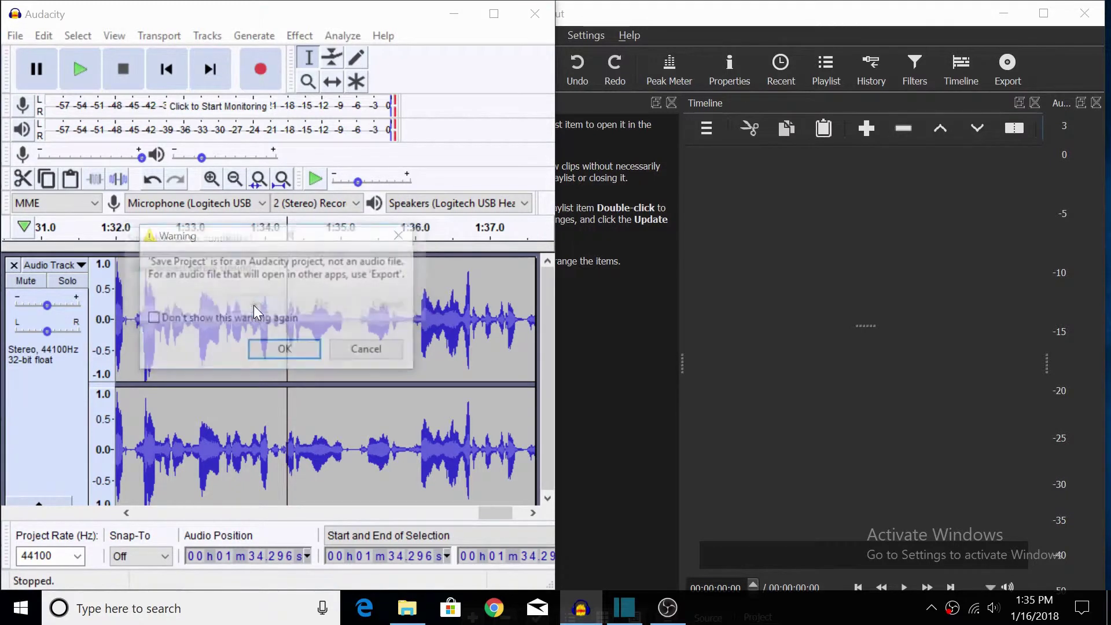
{"action": "left_click", "coordinate": [285, 352]}
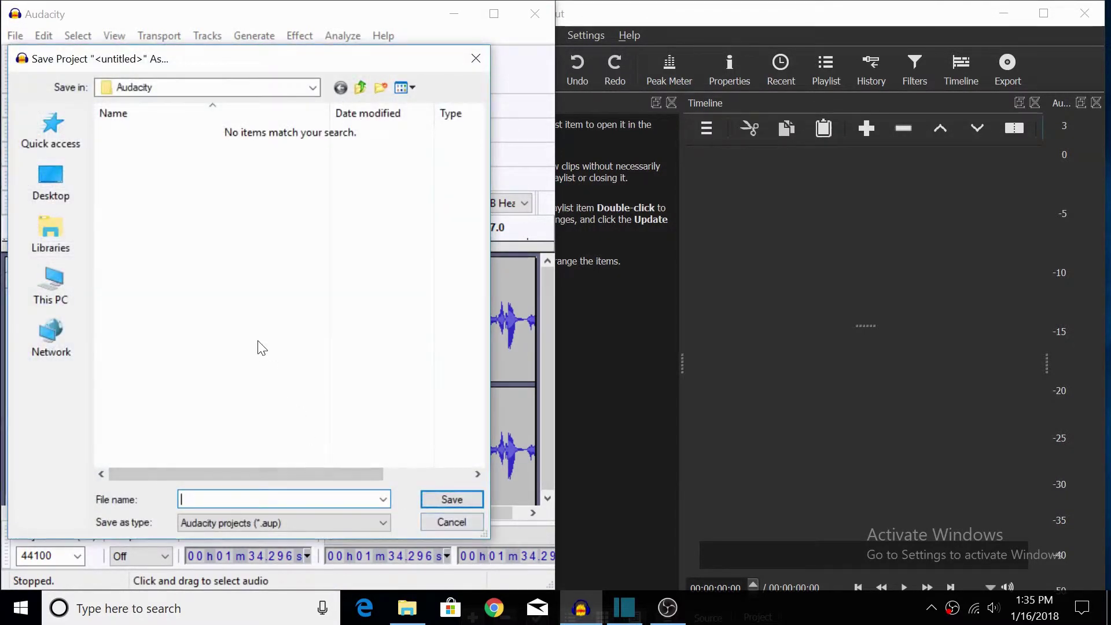
{"action": "left_click", "coordinate": [447, 523]}
- Close Audacity without saving the project
{"action": "left_click", "coordinate": [529, 14]}
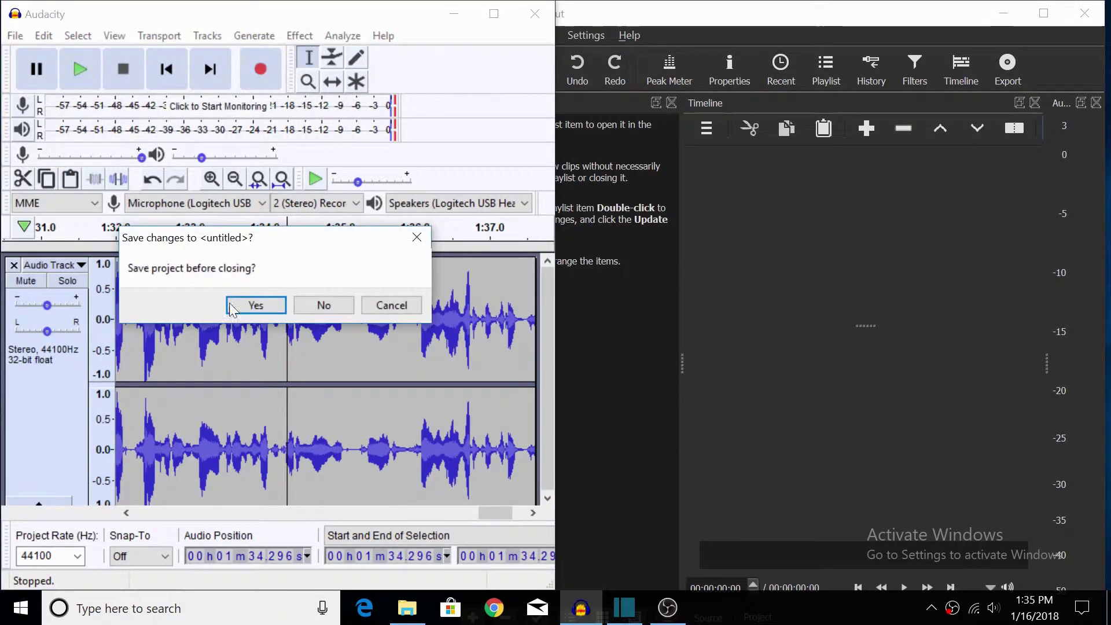
{"action": "left_click", "coordinate": [324, 308]}
- Switch to Shotcut, add test1audiofile.wav from the desktop to the playlist and pause its playback
{"action": "left_click_drag", "start_coordinate": [744, 4], "coordinate": [618, 241]}
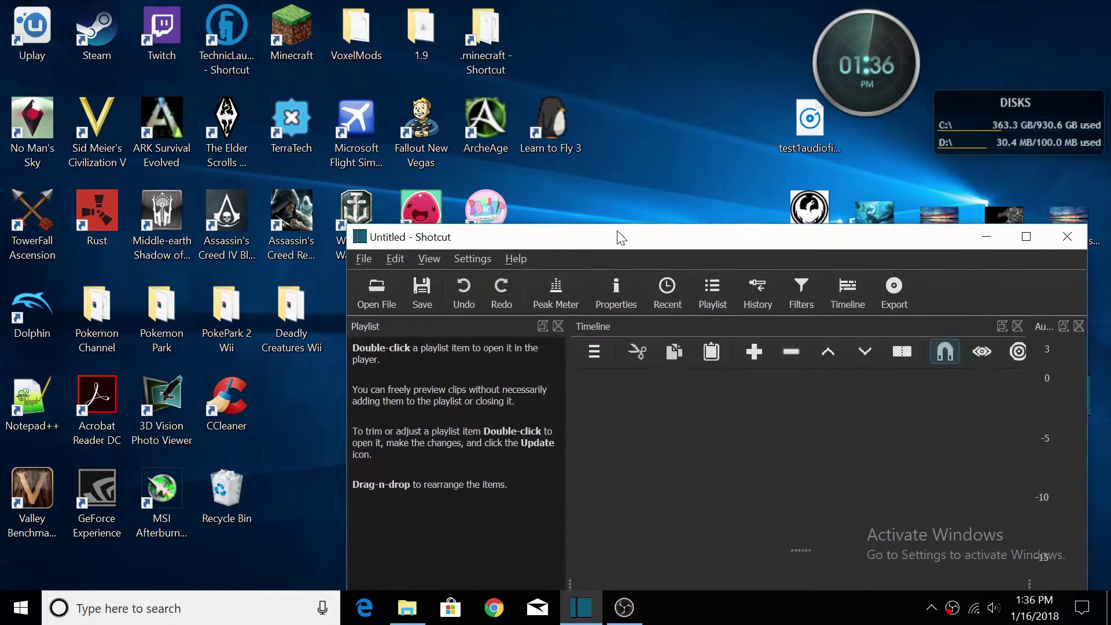
{"action": "left_click_drag", "start_coordinate": [745, 225], "coordinate": [743, 3]}
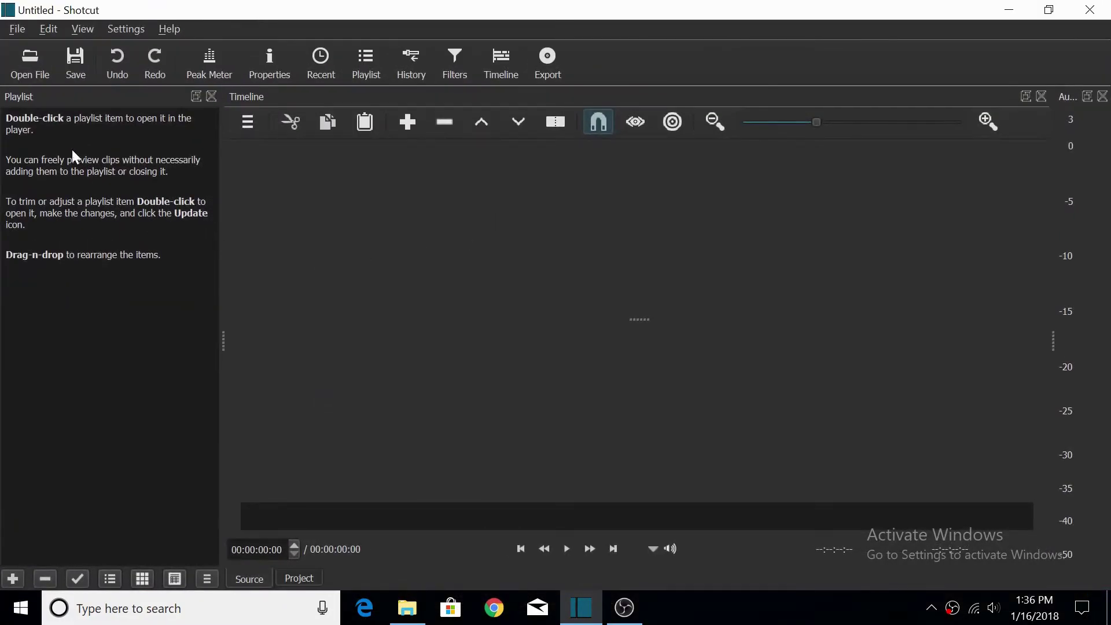
{"action": "left_click", "coordinate": [18, 29]}
{"action": "left_click", "coordinate": [34, 55]}
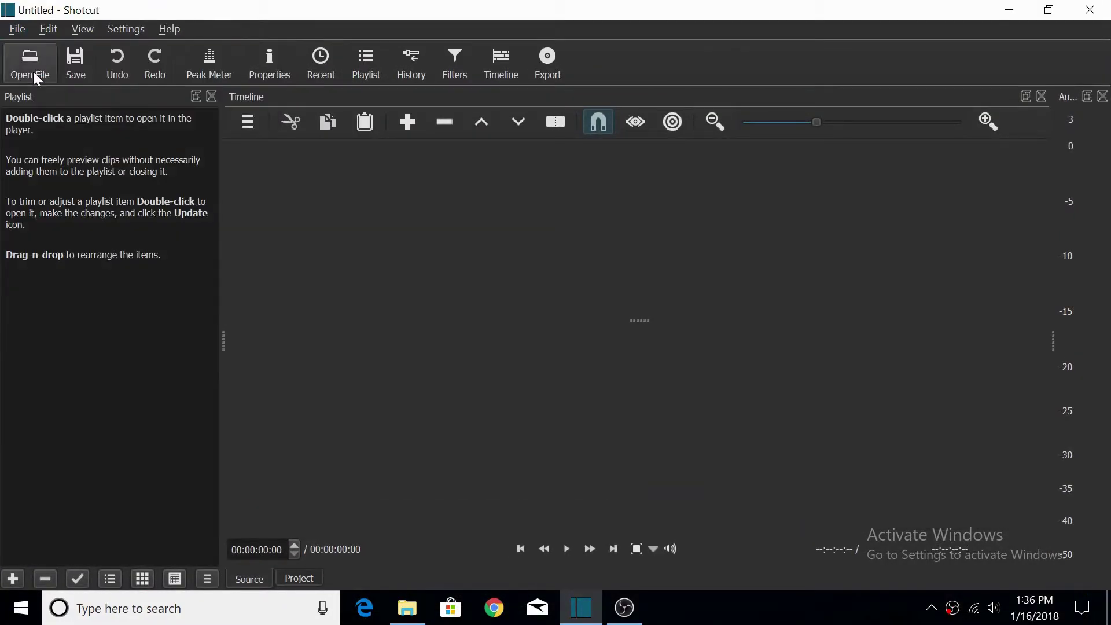
{"action": "double_click", "coordinate": [422, 17]}
{"action": "left_click_drag", "start_coordinate": [809, 121], "coordinate": [258, 401]}
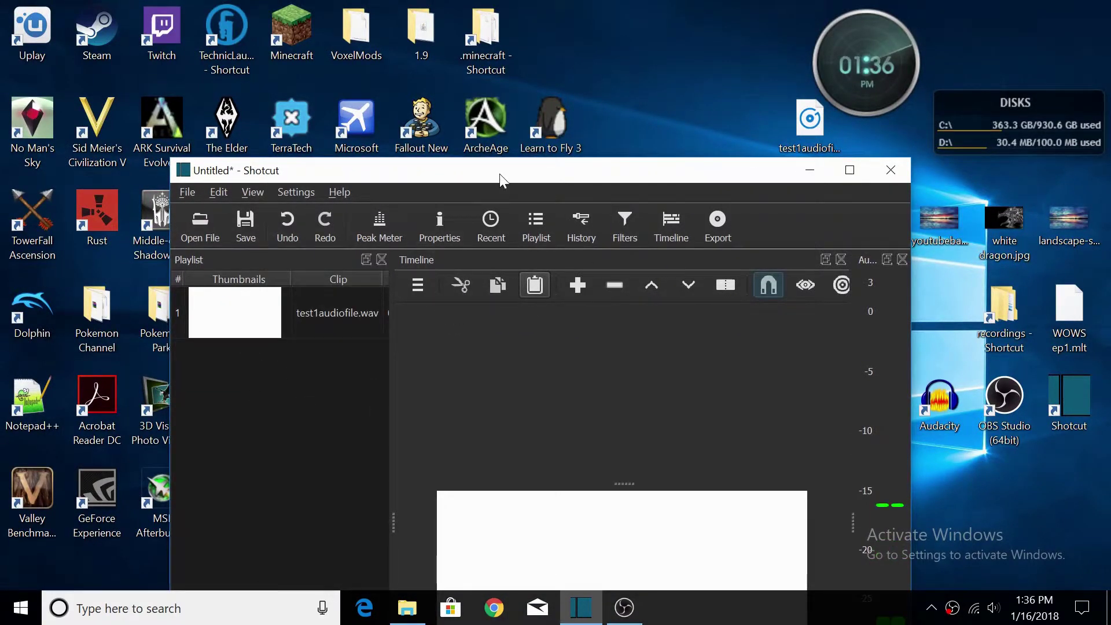
{"action": "double_click", "coordinate": [440, 170]}
{"action": "key", "text": "space"}
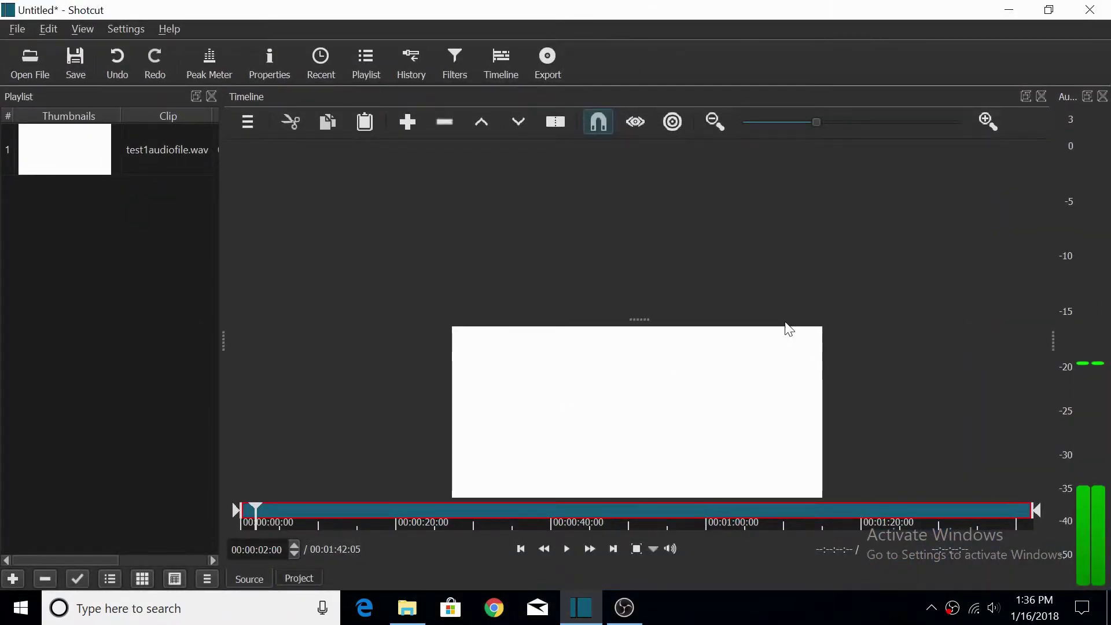
{"action": "left_click_drag", "start_coordinate": [957, 12], "coordinate": [667, 82]}
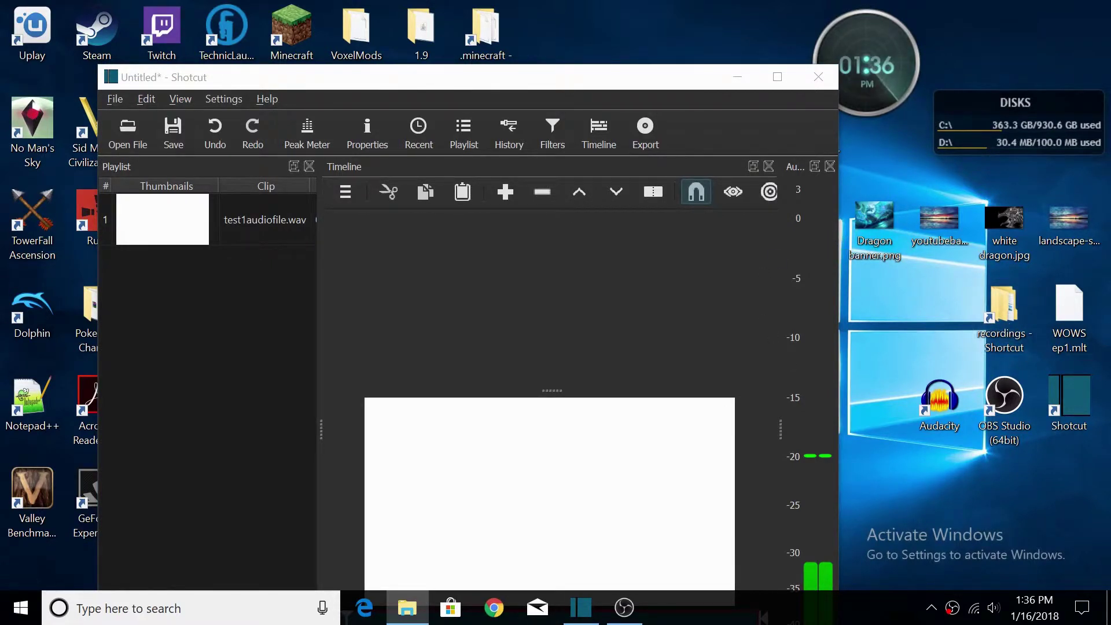
{"action": "double_click", "coordinate": [1000, 305]}
{"action": "left_click_drag", "start_coordinate": [593, 121], "coordinate": [409, 81]}
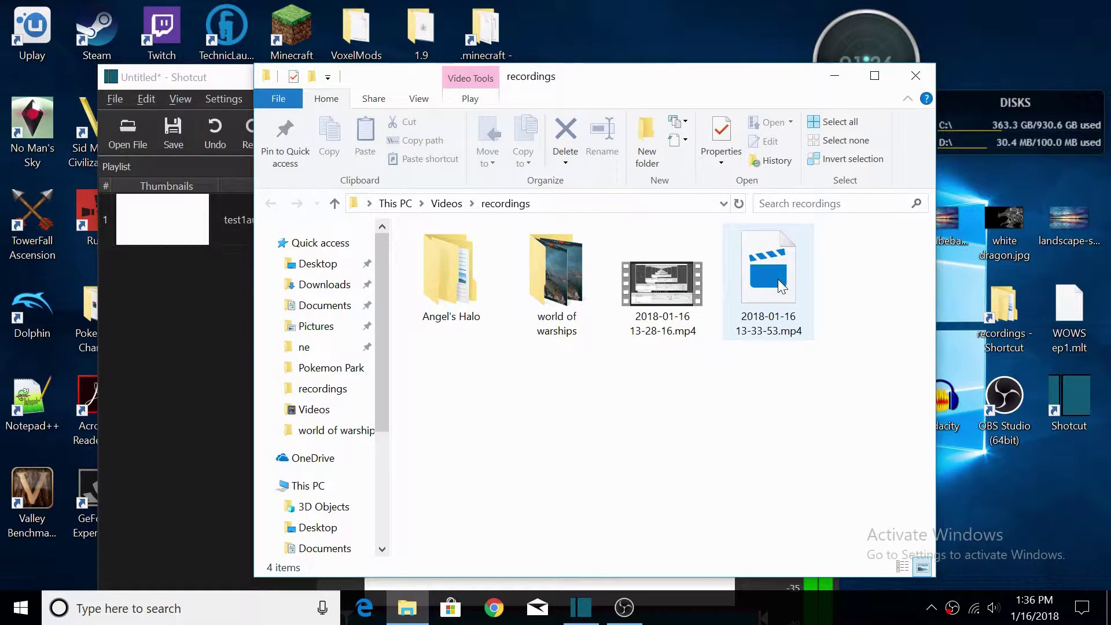
{"action": "left_click_drag", "start_coordinate": [673, 300], "coordinate": [156, 304]}
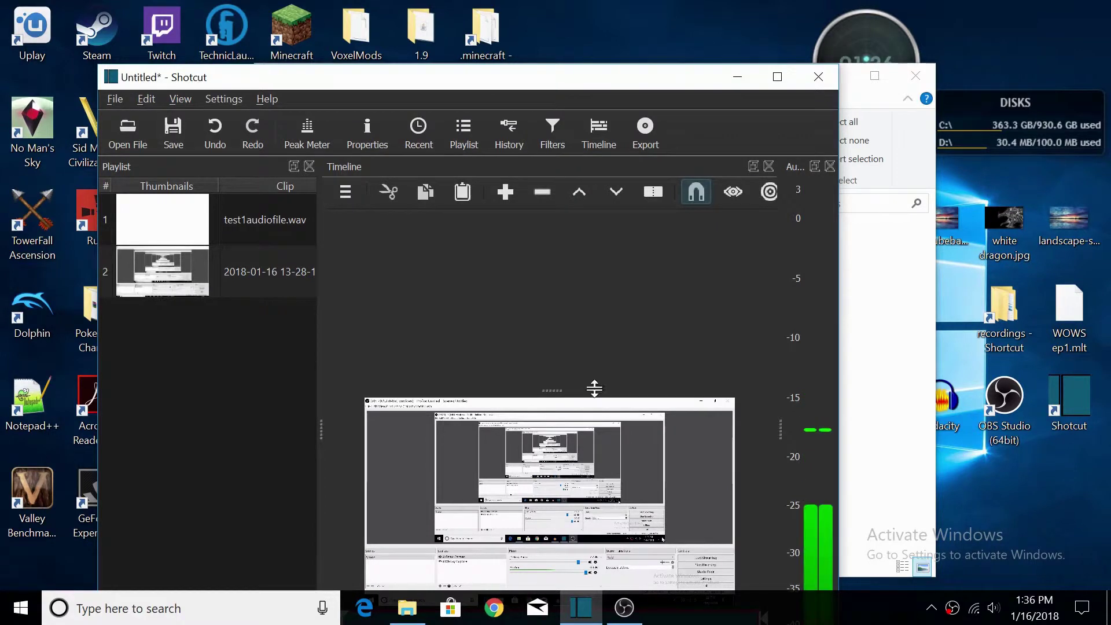
{"action": "double_click", "coordinate": [688, 84]}
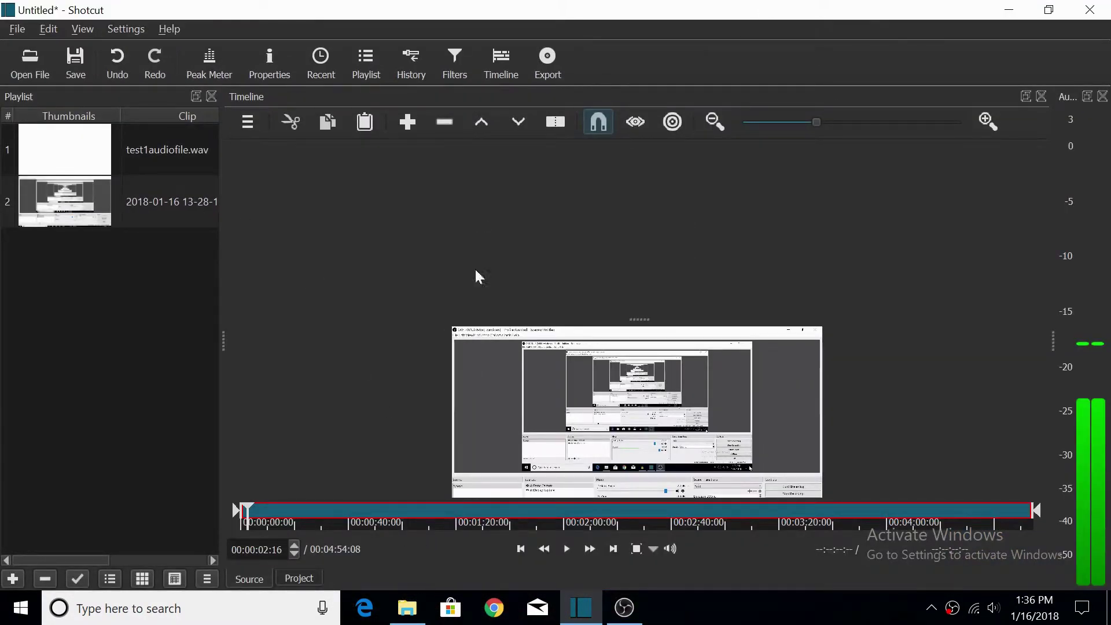
- Add one audio track and one video track to the timeline
{"action": "left_click", "coordinate": [248, 121]}
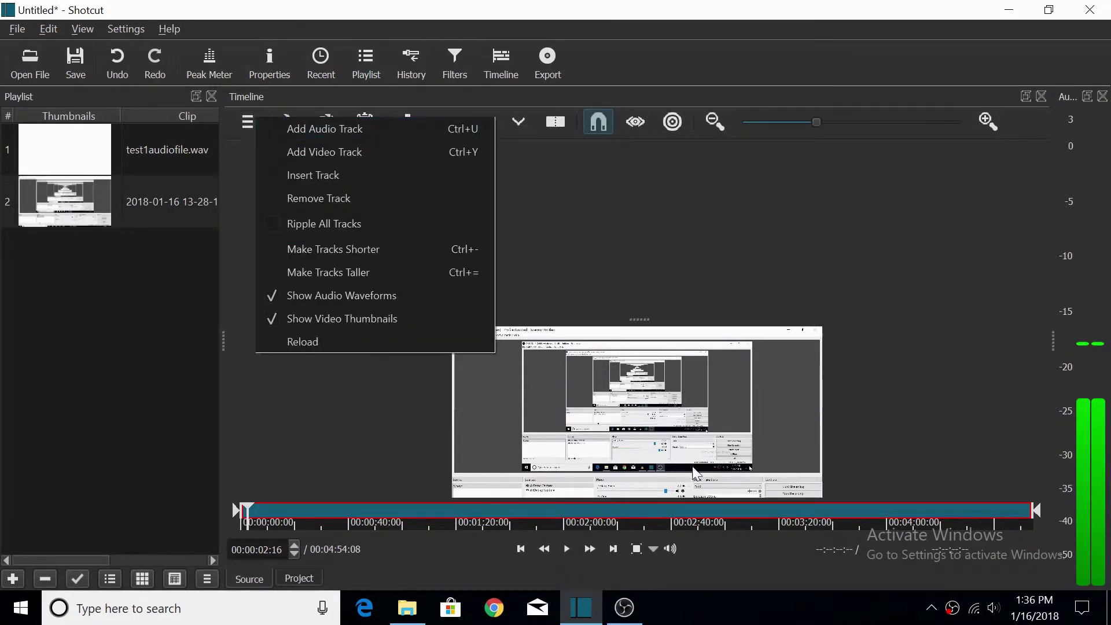
{"action": "left_click", "coordinate": [321, 128]}
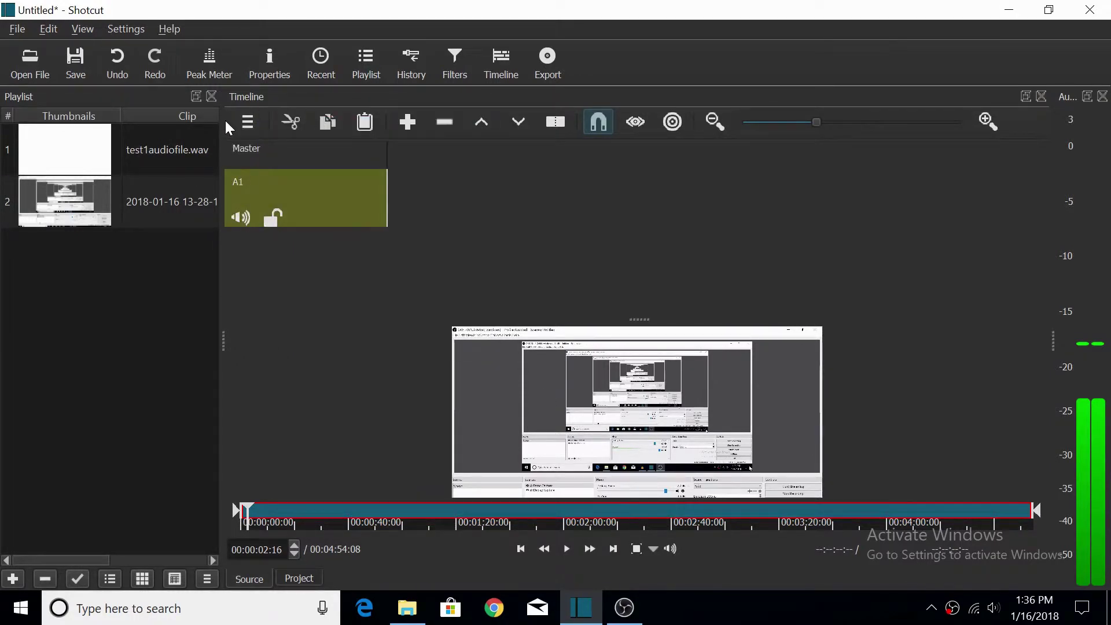
{"action": "left_click", "coordinate": [238, 123]}
{"action": "left_click", "coordinate": [287, 152]}
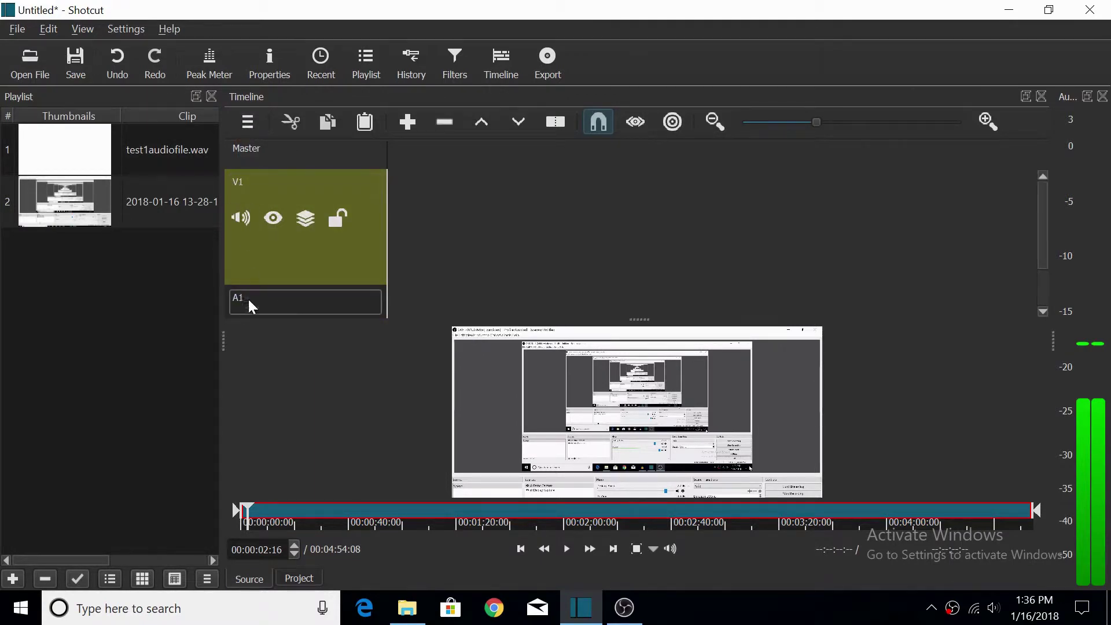
- Place test1audiofile.wav on audio track A1 and align it with the start of the timeline
{"action": "left_click", "coordinate": [76, 140]}
{"action": "left_click_drag", "start_coordinate": [79, 147], "coordinate": [422, 297]}
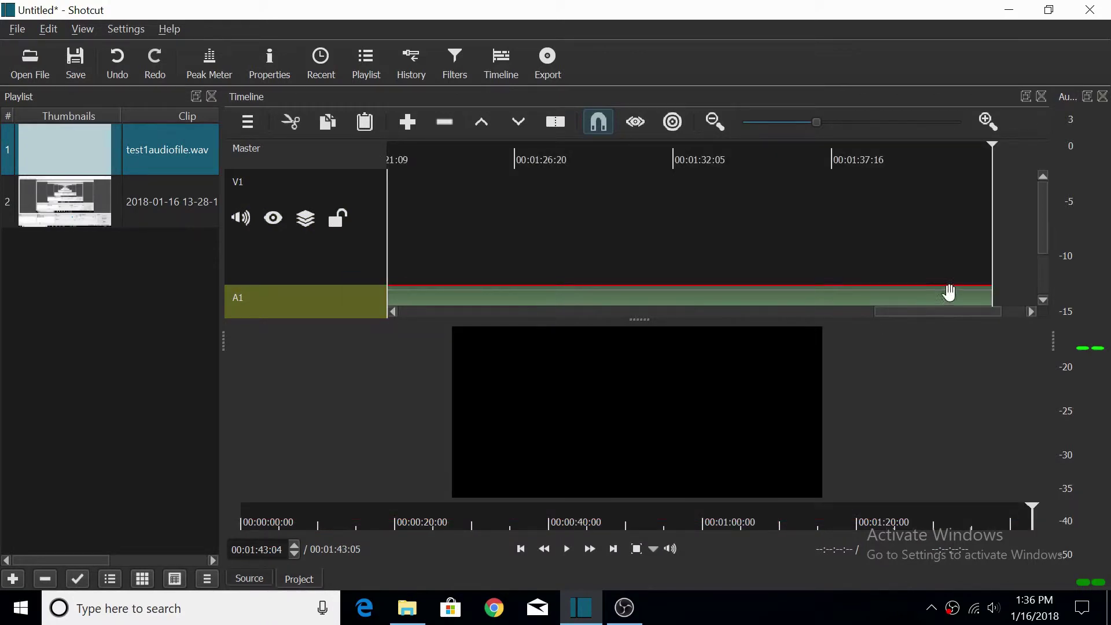
{"action": "left_click_drag", "start_coordinate": [930, 315], "coordinate": [408, 329]}
{"action": "left_click_drag", "start_coordinate": [498, 300], "coordinate": [447, 298]}
{"action": "left_click_drag", "start_coordinate": [62, 201], "coordinate": [500, 230]}
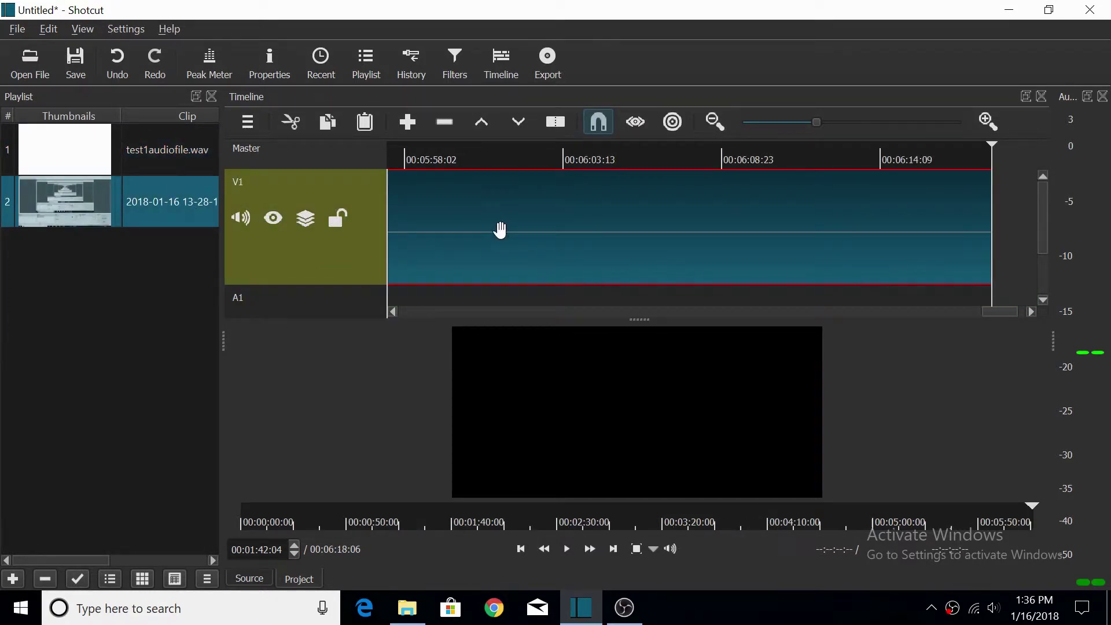
{"action": "left_click_drag", "start_coordinate": [1003, 319], "coordinate": [575, 301]}
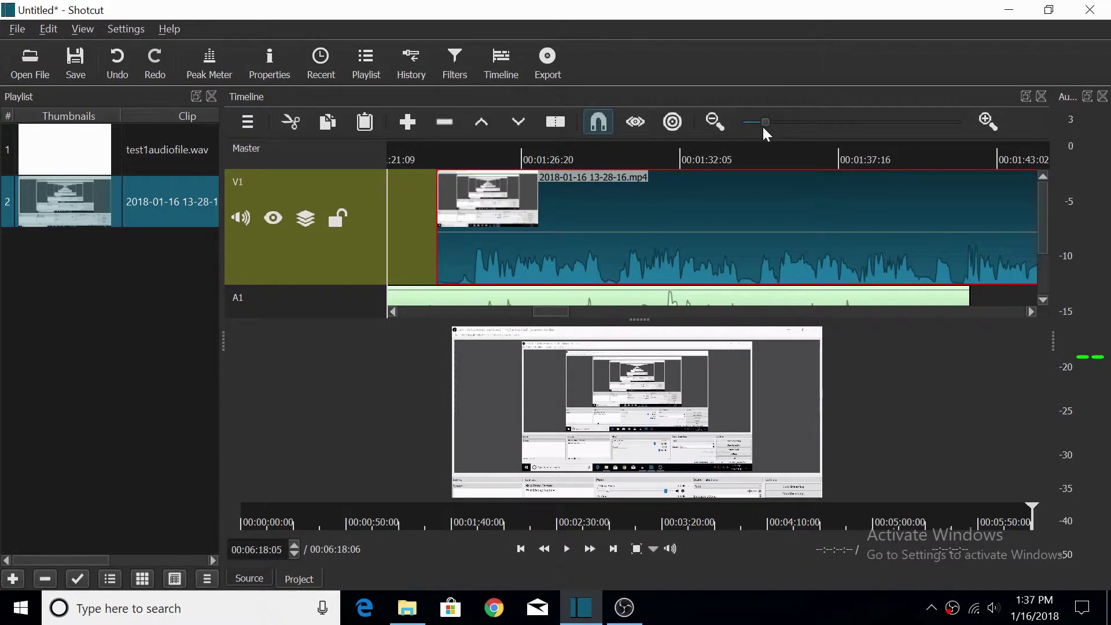
{"action": "left_click_drag", "start_coordinate": [537, 249], "coordinate": [454, 243]}
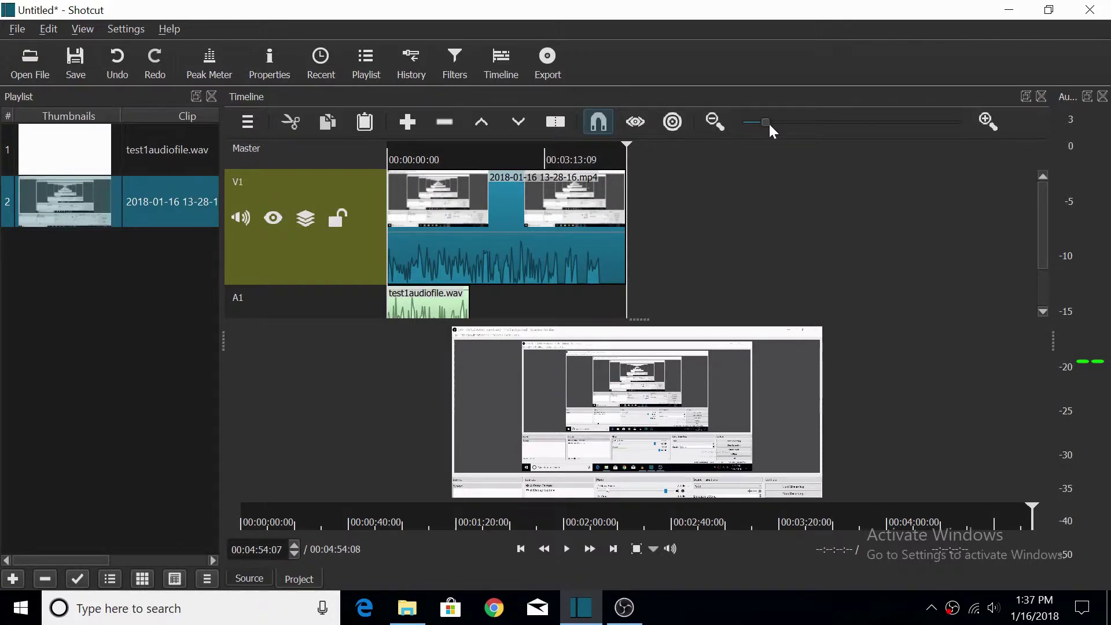
{"action": "left_click", "coordinate": [788, 123]}
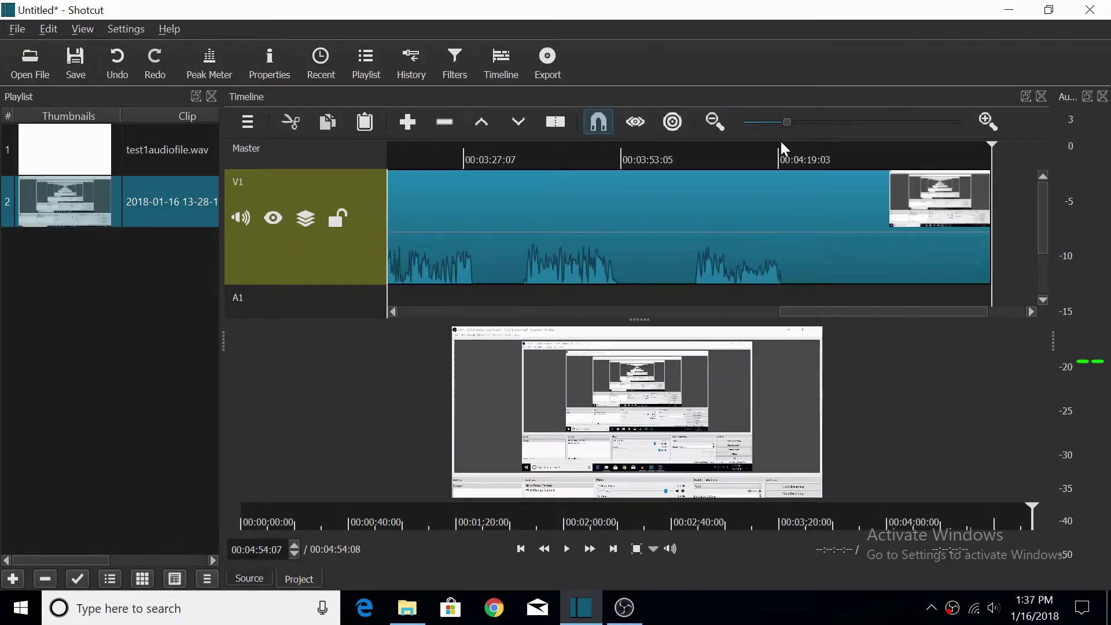
{"action": "left_click_drag", "start_coordinate": [830, 312], "coordinate": [431, 340]}
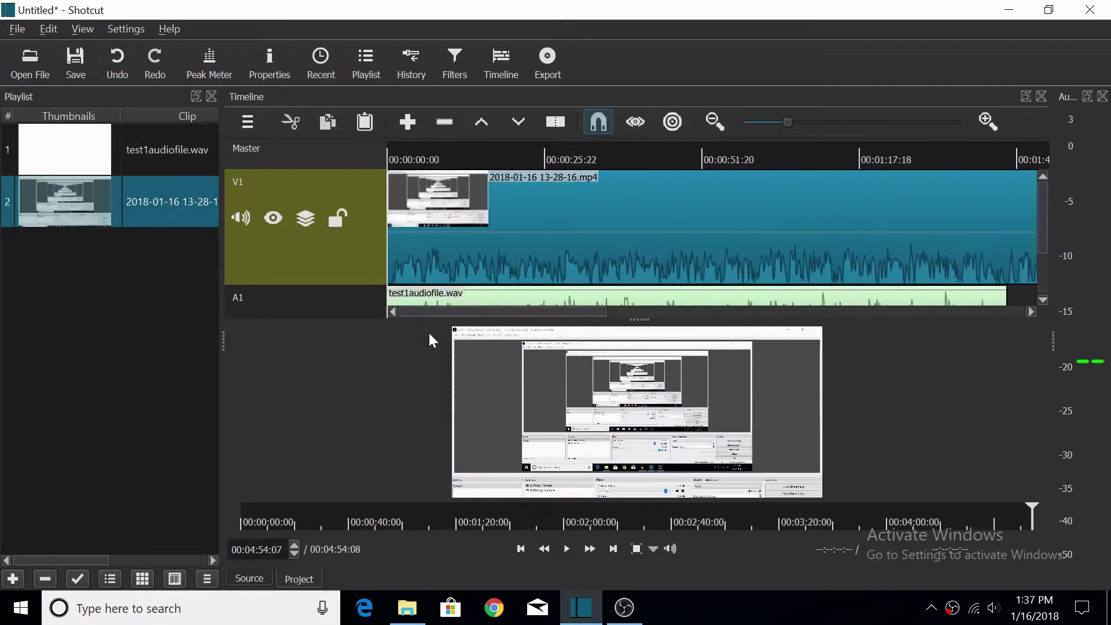
- Offset test1audiofile.wav from the start of track A1, and move it back after previewing the timeline's opening seconds
{"action": "left_click_drag", "start_coordinate": [485, 293], "coordinate": [630, 295]}
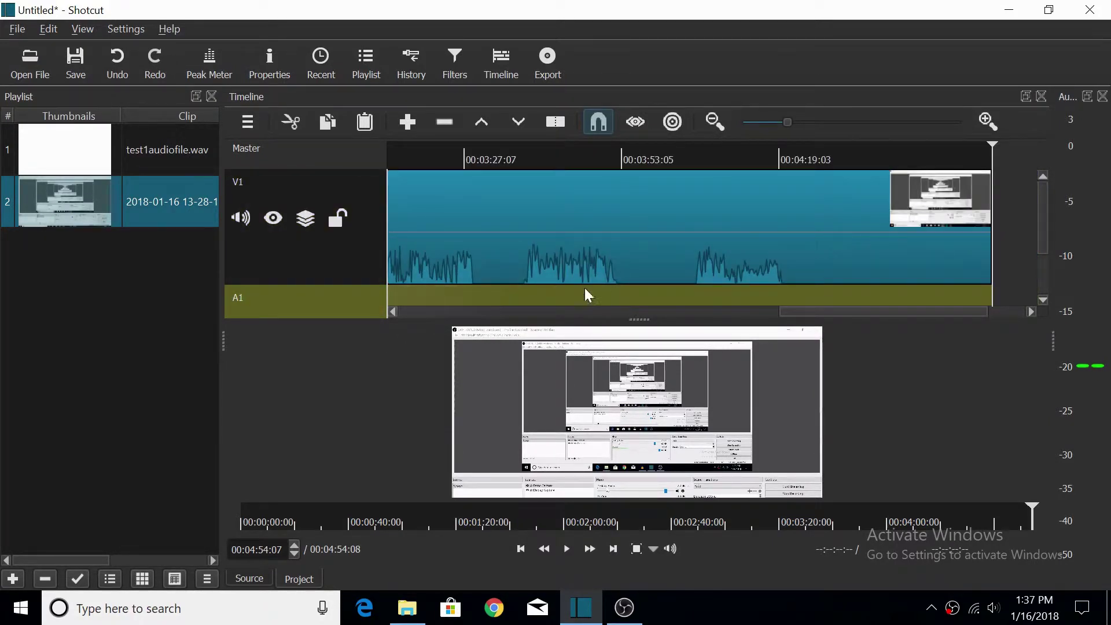
{"action": "left_click_drag", "start_coordinate": [820, 311], "coordinate": [503, 334]}
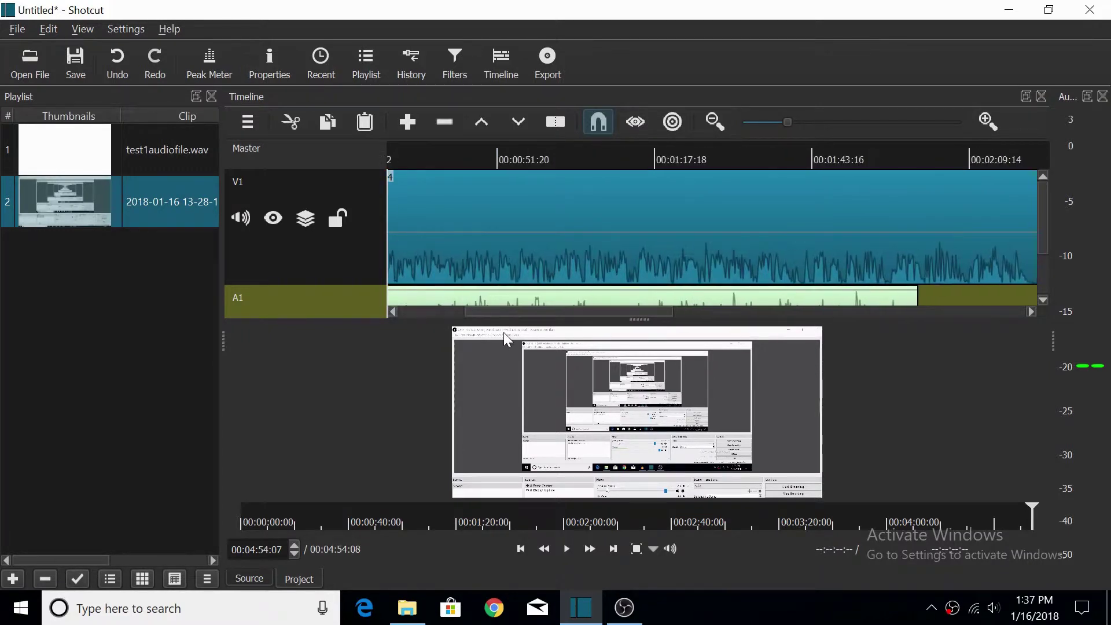
{"action": "left_click_drag", "start_coordinate": [589, 313], "coordinate": [468, 330]}
{"action": "left_click", "coordinate": [415, 253]}
{"action": "left_click", "coordinate": [391, 165]}
{"action": "left_click_drag", "start_coordinate": [423, 163], "coordinate": [405, 161]}
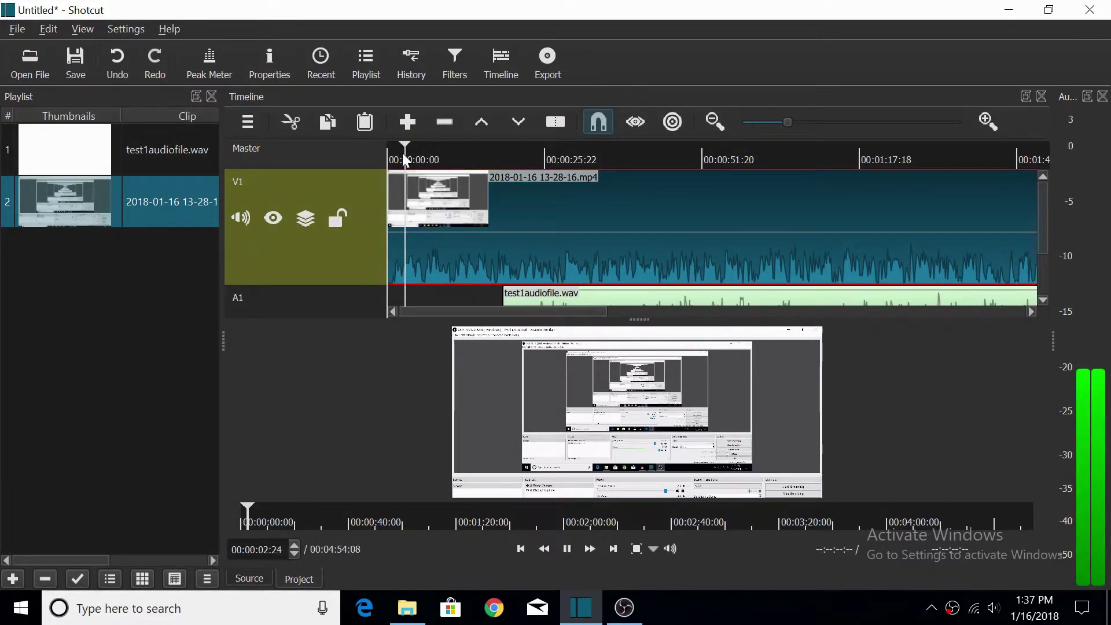
{"action": "left_click_drag", "start_coordinate": [553, 292], "coordinate": [417, 306]}
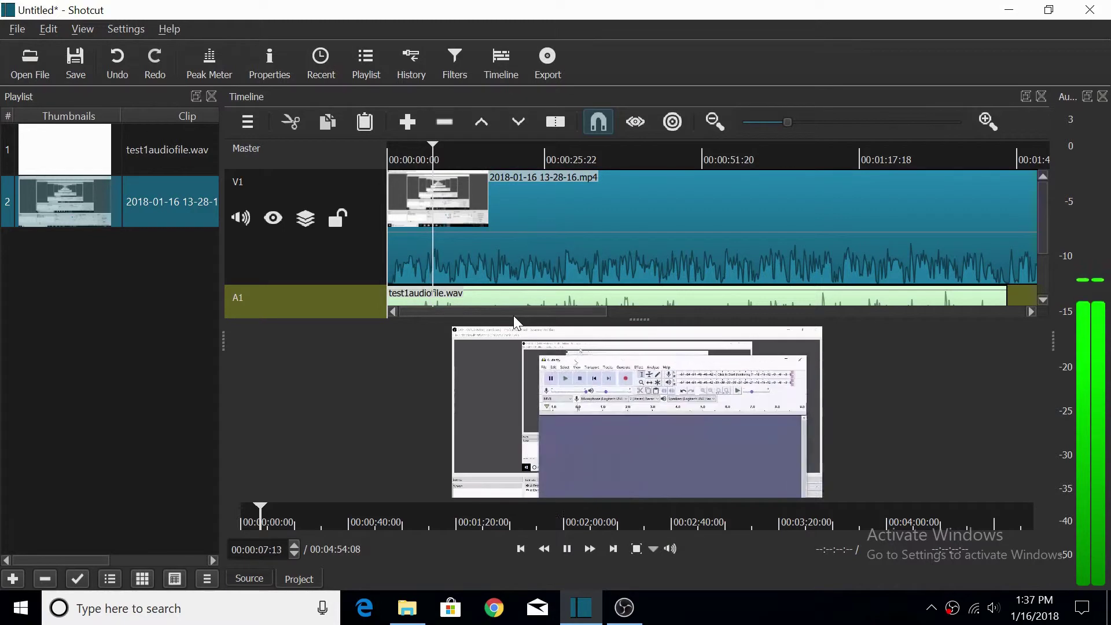
- Mute video track V1 and play the timeline from about 6 seconds to hear only the voice recording
{"action": "left_click", "coordinate": [241, 217]}
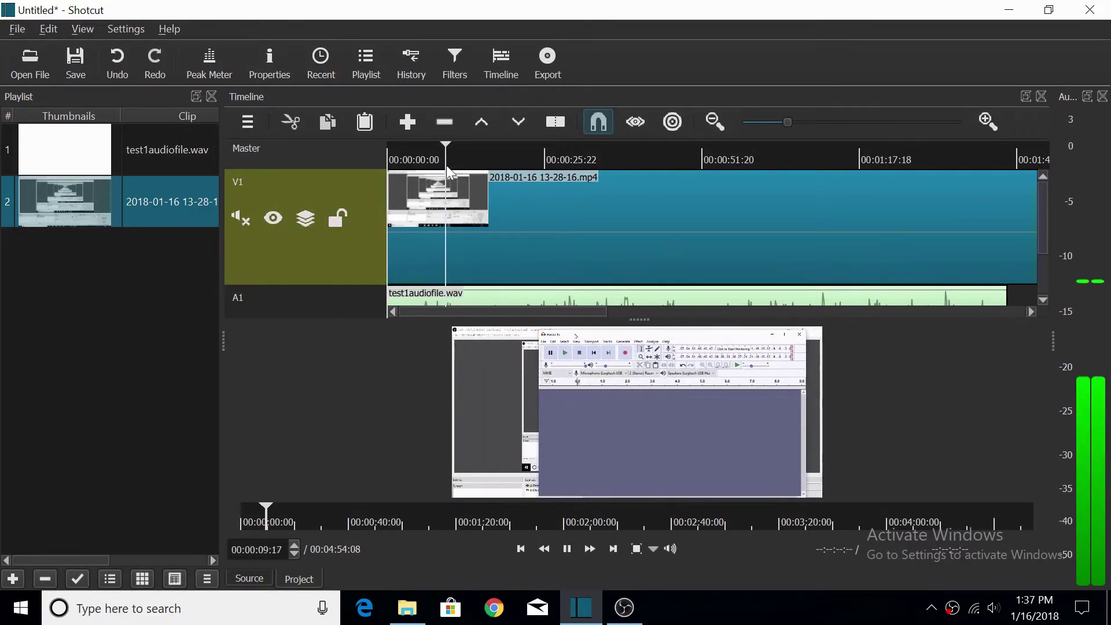
{"action": "left_click", "coordinate": [421, 160]}
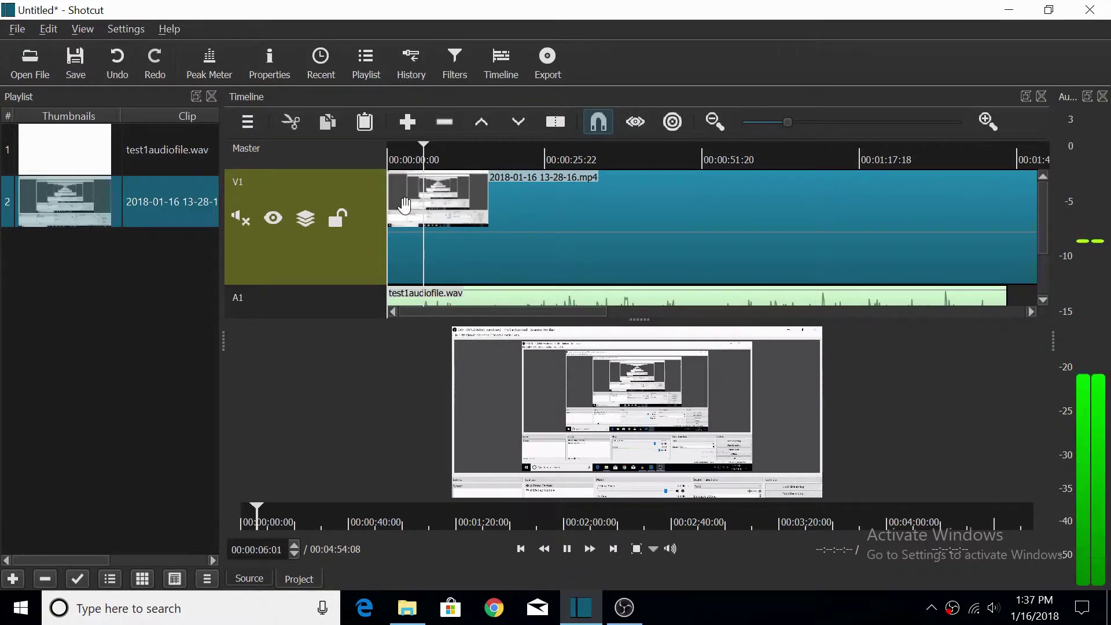
{"action": "key", "text": "space"}
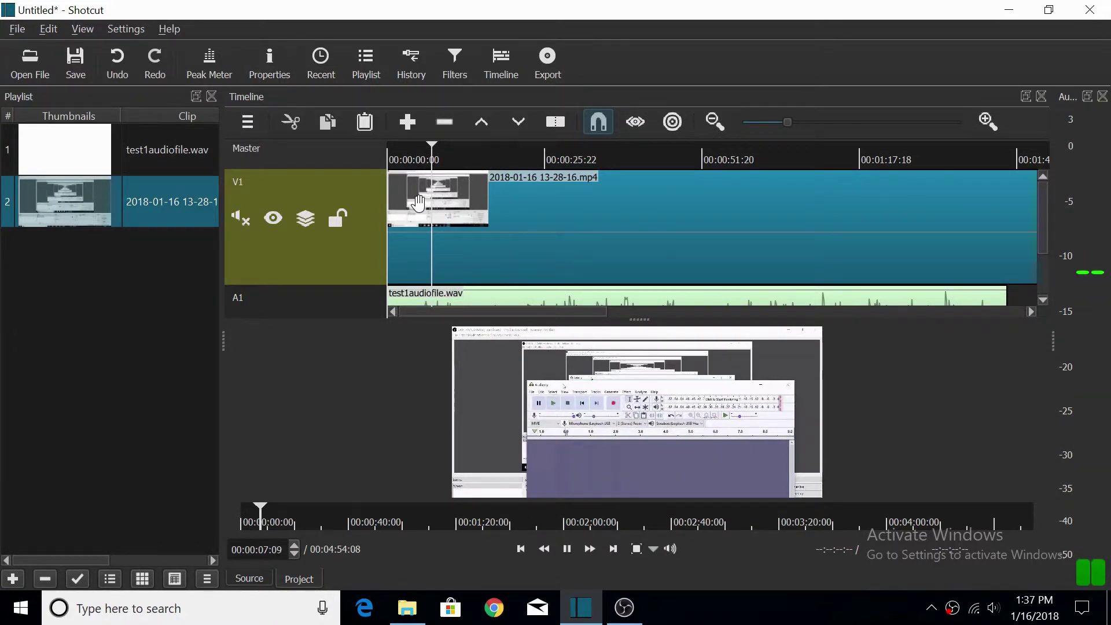
{"action": "key", "text": "space"}
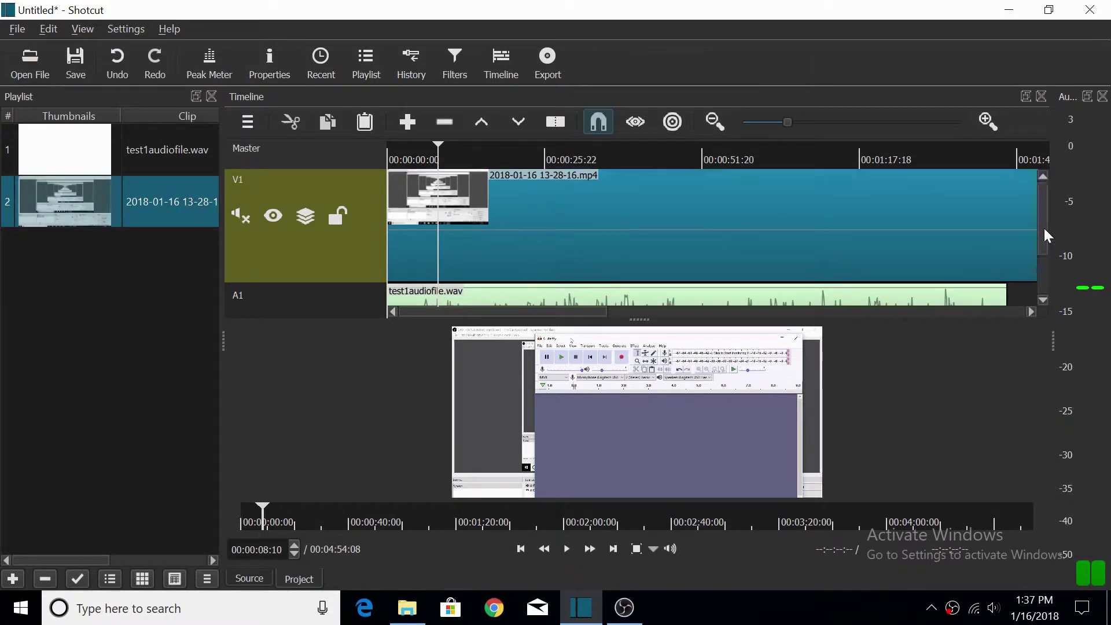
- Mute audio track A1, unmute video track V1, and play the timeline from the start
{"action": "left_click_drag", "start_coordinate": [1044, 235], "coordinate": [959, 258]}
{"action": "left_click", "coordinate": [240, 290]}
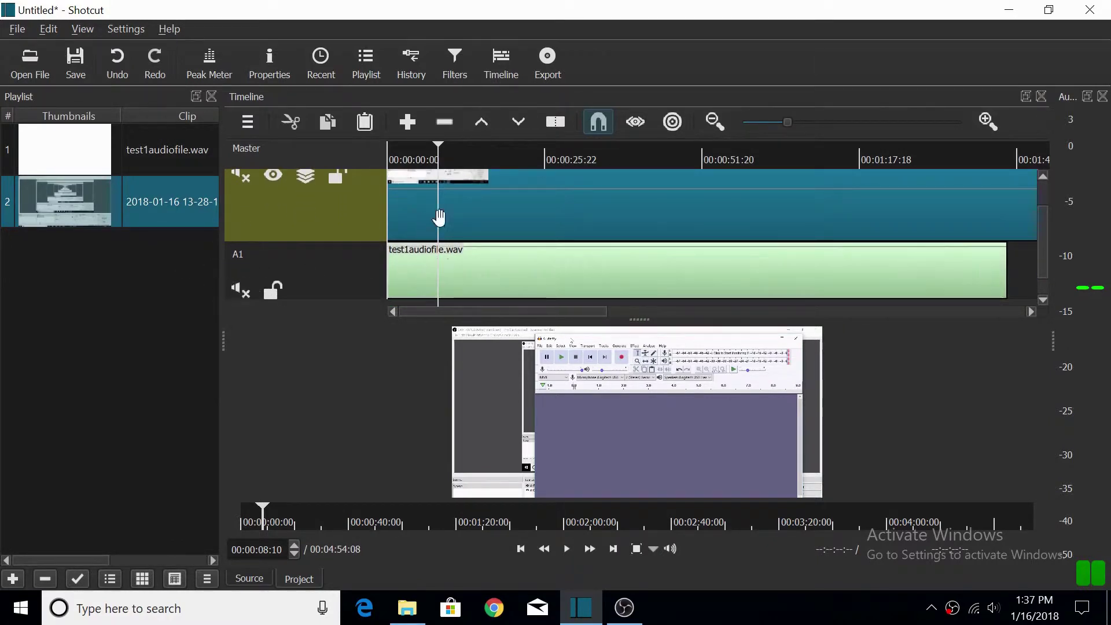
{"action": "left_click", "coordinate": [242, 179]}
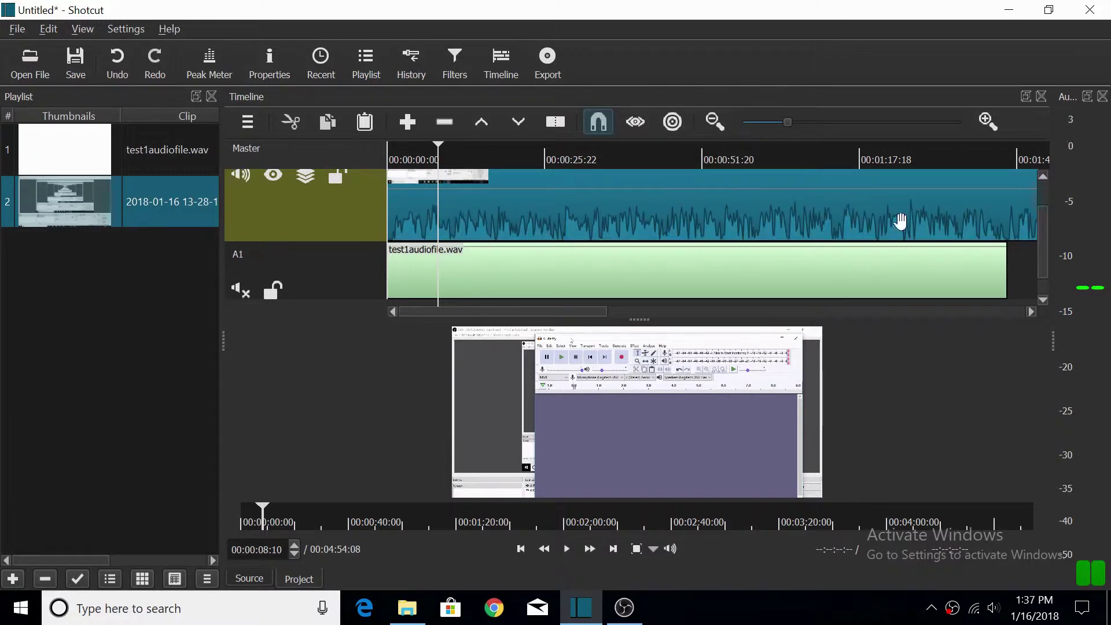
{"action": "key", "text": "space"}
{"action": "left_click_drag", "start_coordinate": [1047, 249], "coordinate": [1047, 224]}
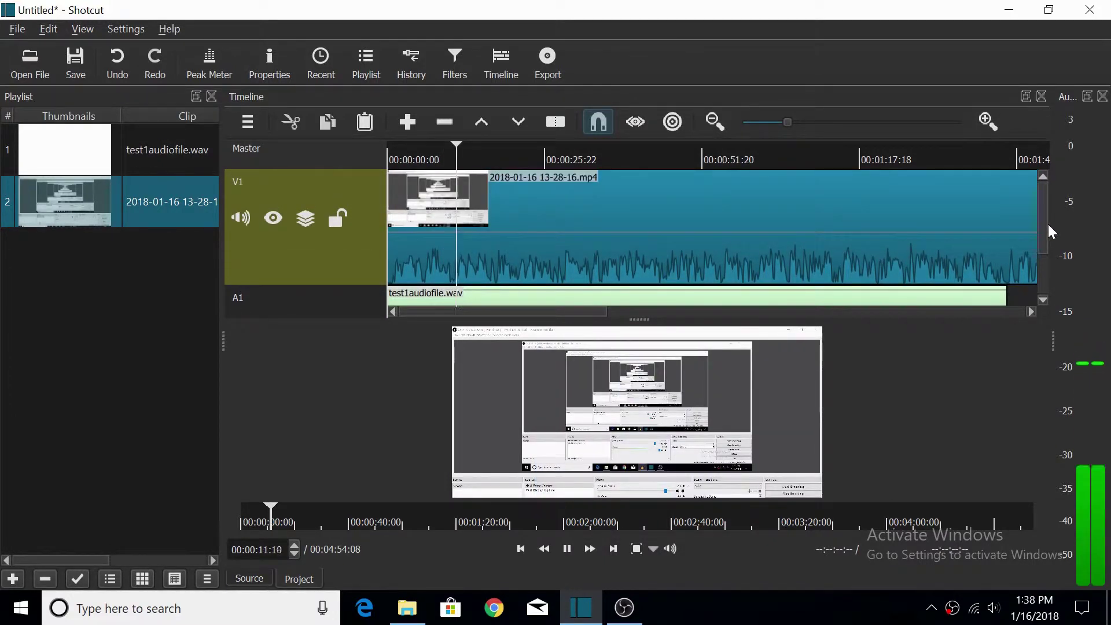
{"action": "left_click", "coordinate": [393, 159]}
{"action": "key", "text": "space"}
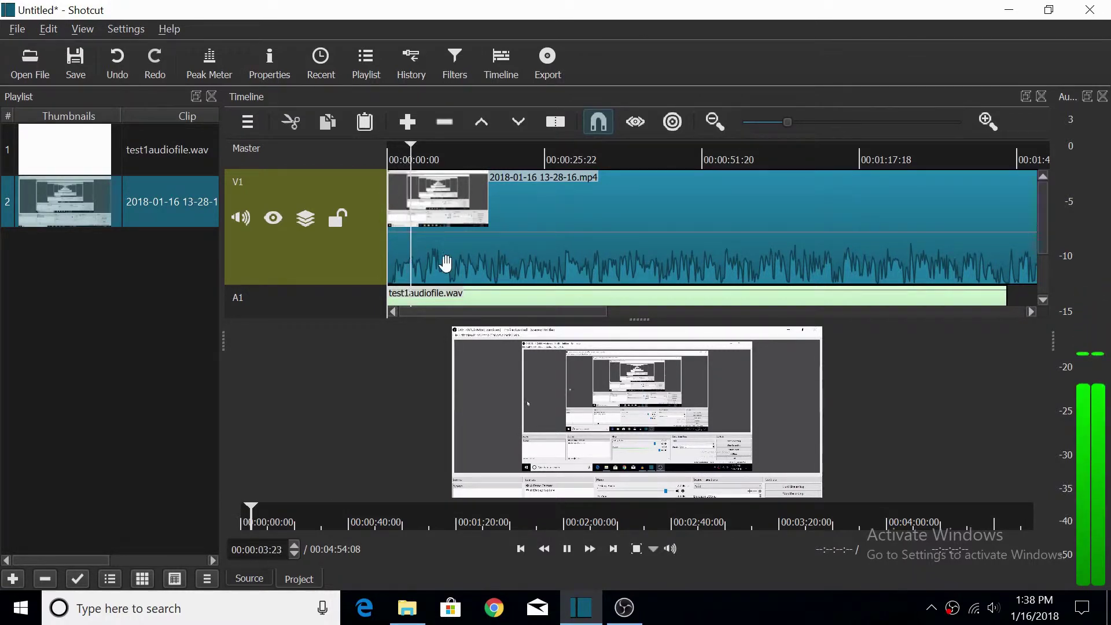
{"action": "left_click_drag", "start_coordinate": [1043, 229], "coordinate": [1035, 255]}
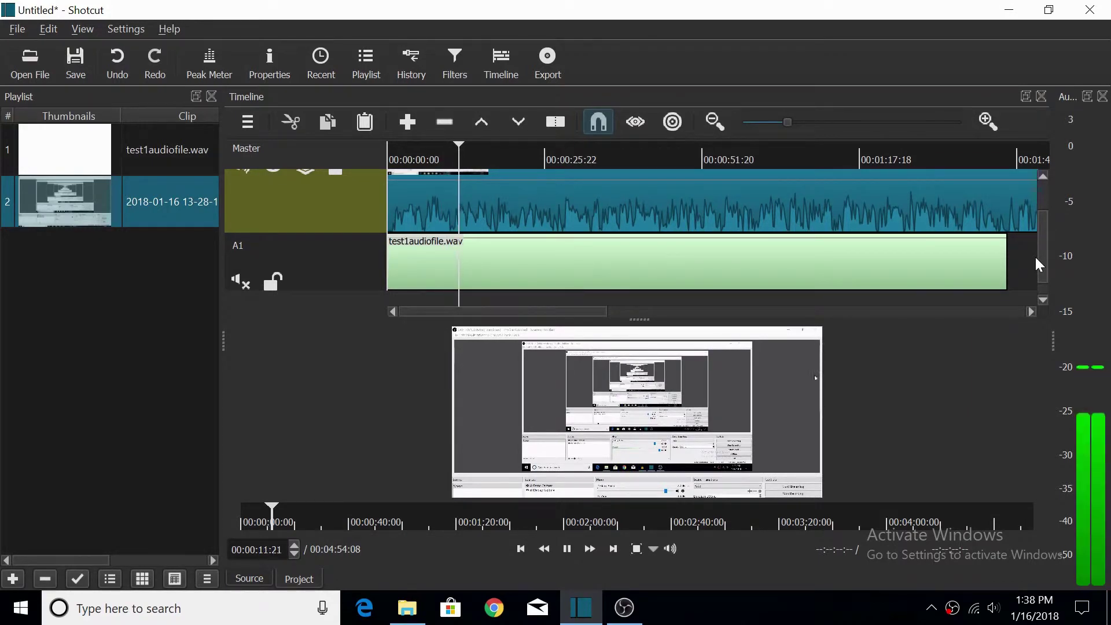
{"action": "left_click_drag", "start_coordinate": [1037, 258], "coordinate": [1043, 244]}
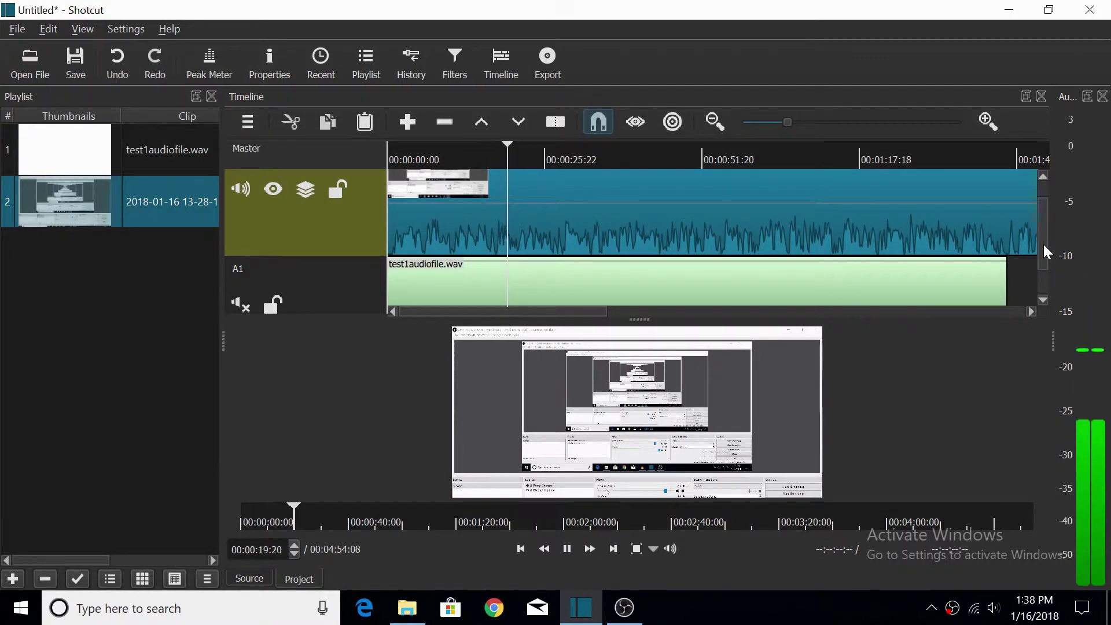
{"action": "mouse_move", "coordinate": [1044, 245]}
{"action": "left_mouse_down"}
{"action": "mouse_move", "coordinate": [1050, 224]}
{"action": "mouse_move", "coordinate": [1051, 237]}
{"action": "left_mouse_up"}
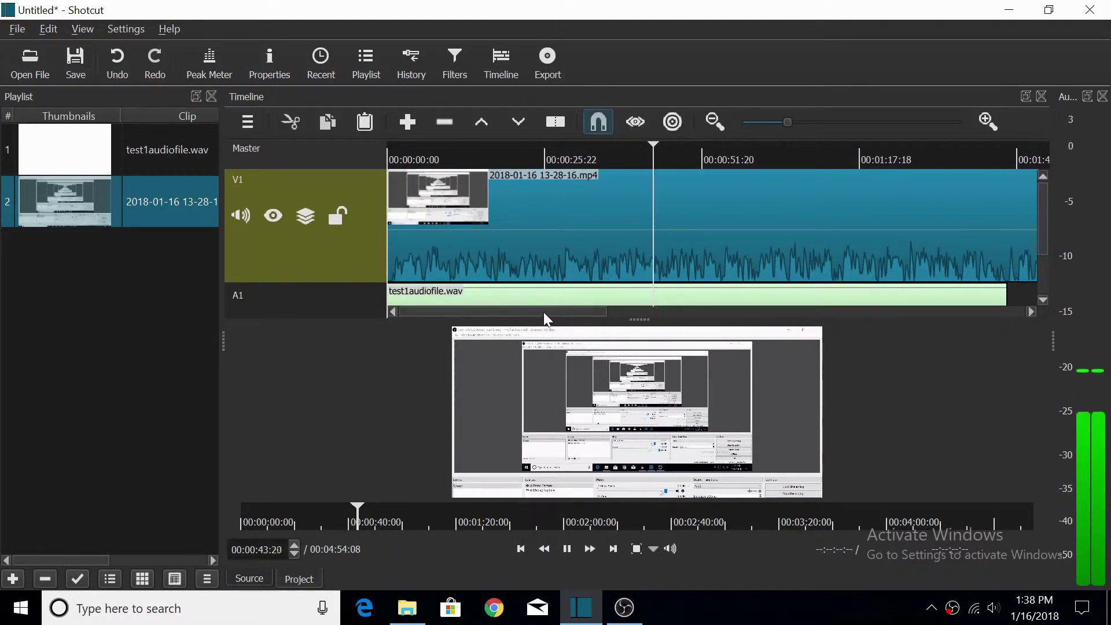
{"action": "mouse_move", "coordinate": [1040, 212]}
{"action": "left_mouse_down"}
{"action": "mouse_move", "coordinate": [1036, 273]}
{"action": "mouse_move", "coordinate": [1053, 201]}
{"action": "left_mouse_up"}
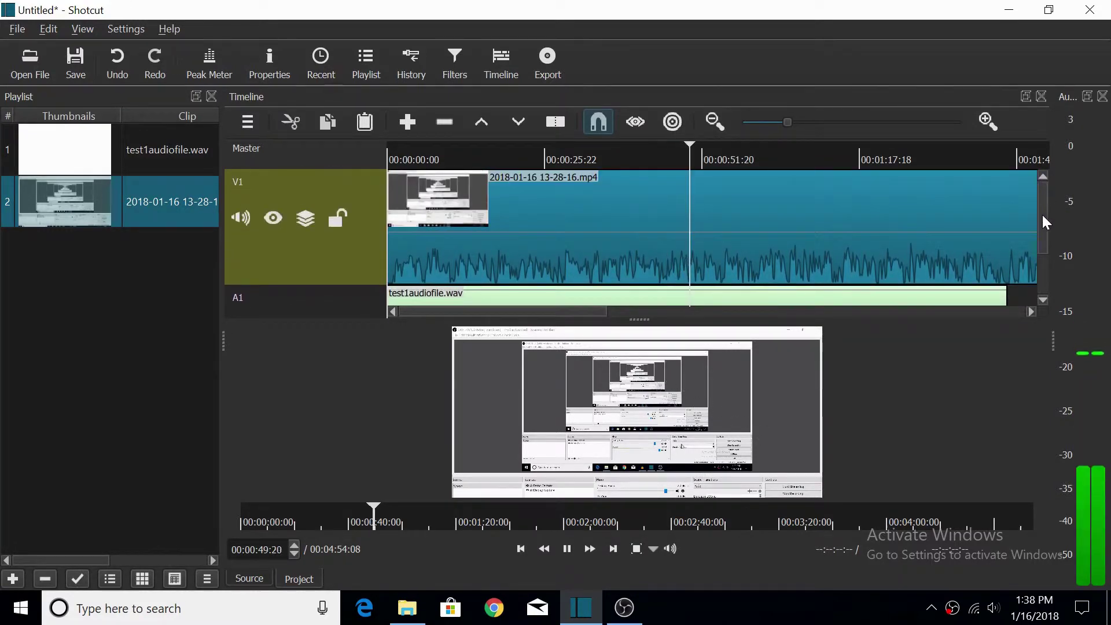
- Move test1audiofile.wav along track A1 so that it starts at about the 3-minute mark
{"action": "left_click_drag", "start_coordinate": [589, 311], "coordinate": [772, 299]}
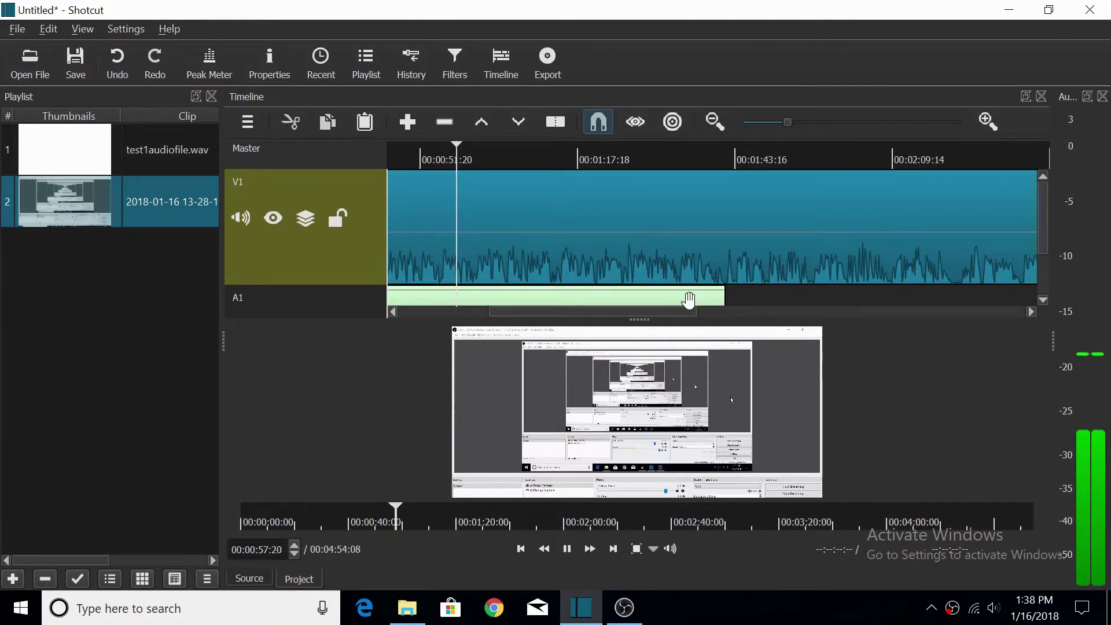
{"action": "left_click", "coordinate": [651, 297]}
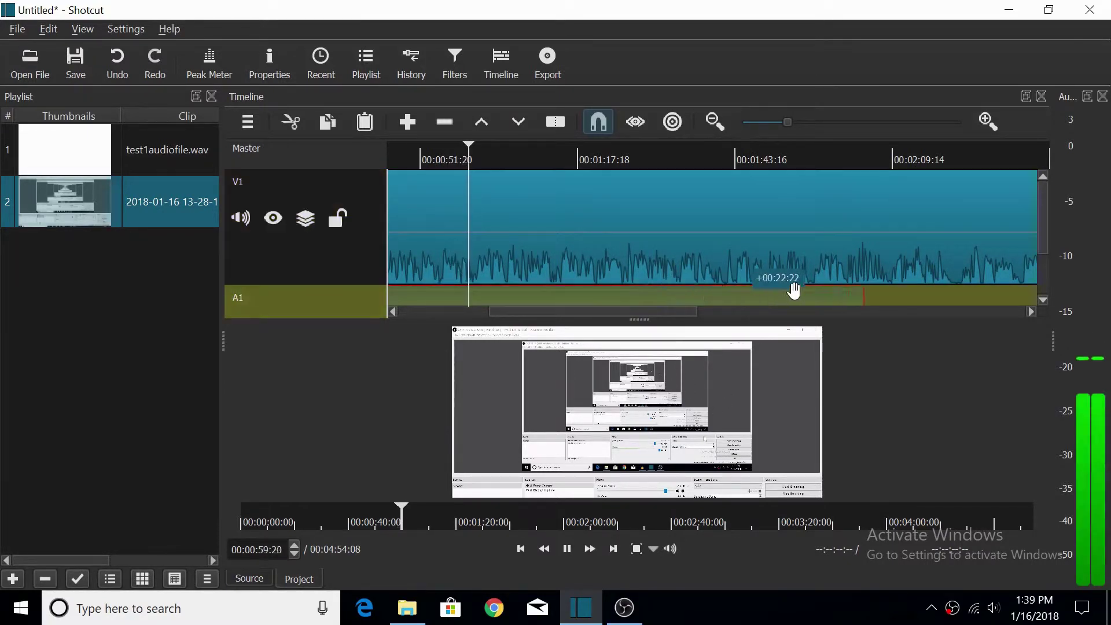
{"action": "left_click_drag", "start_coordinate": [613, 301], "coordinate": [668, 314]}
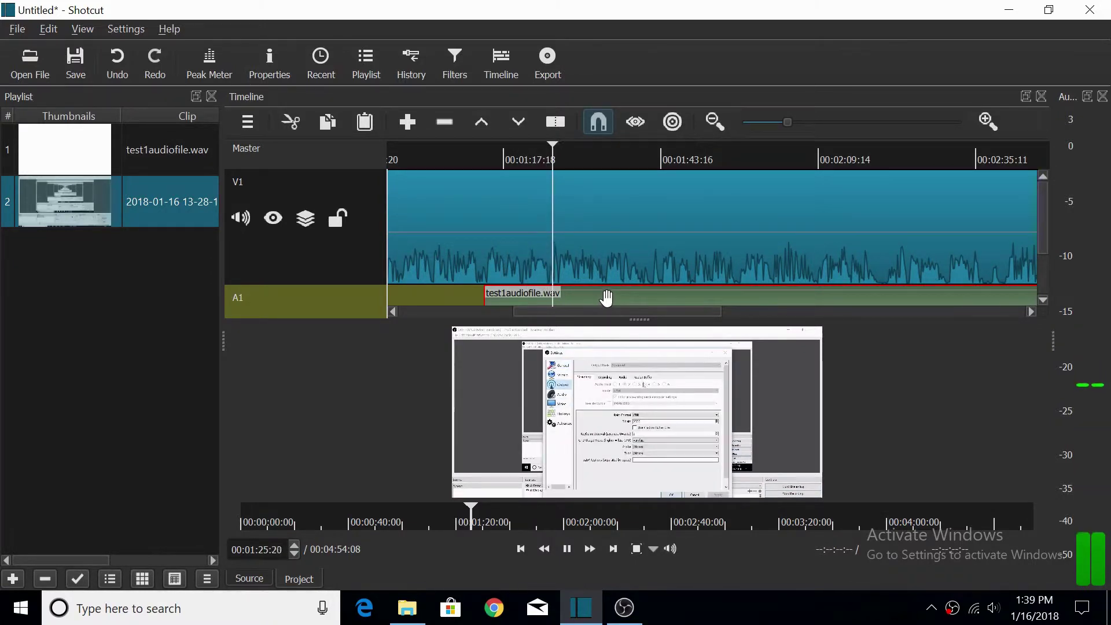
{"action": "left_click_drag", "start_coordinate": [606, 295], "coordinate": [856, 300]}
{"action": "left_click_drag", "start_coordinate": [667, 310], "coordinate": [753, 311]}
{"action": "left_click_drag", "start_coordinate": [781, 124], "coordinate": [775, 127]}
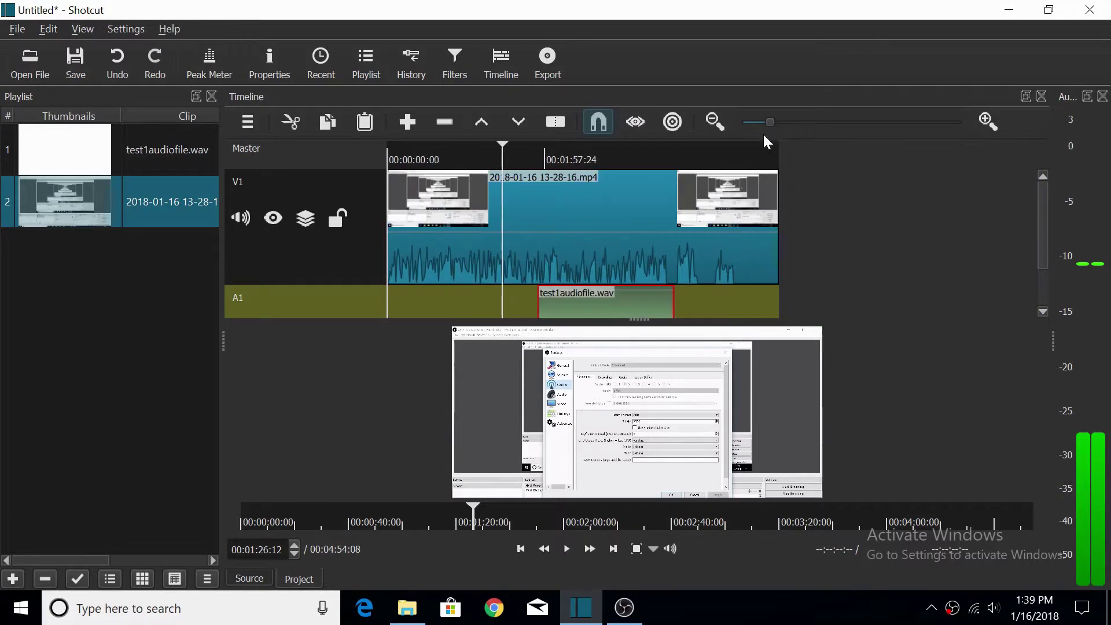
{"action": "left_click_drag", "start_coordinate": [610, 312], "coordinate": [717, 301]}
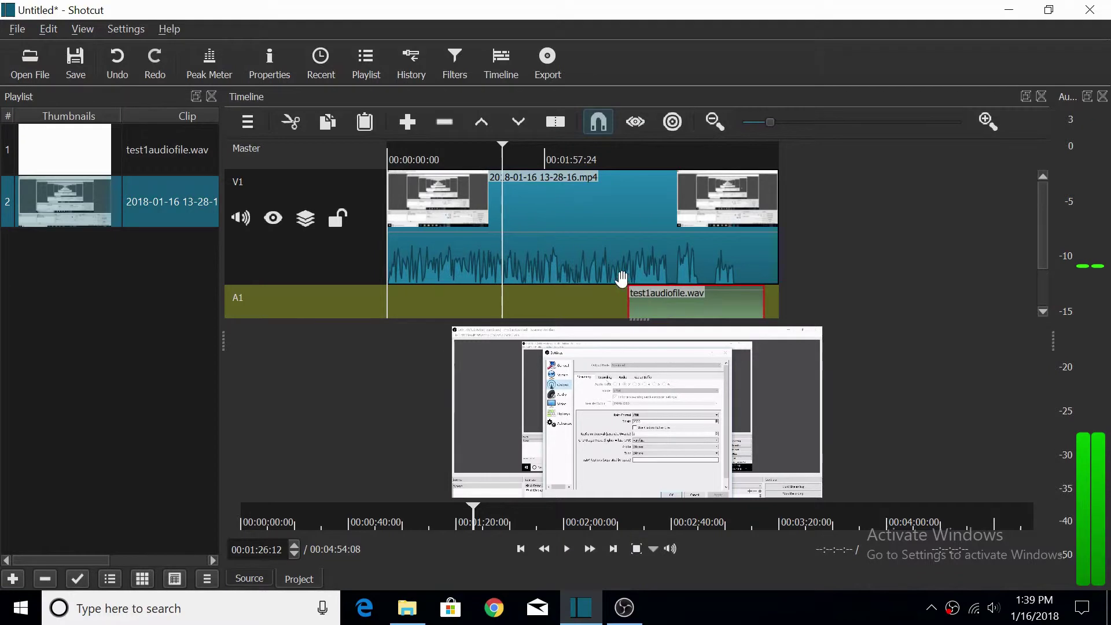
- Play the video up to 00:03:09:08 and align the start of test1audiofile.wav with the playhead there
{"action": "left_click_drag", "start_coordinate": [527, 153], "coordinate": [619, 155]}
{"action": "key", "text": "space"}
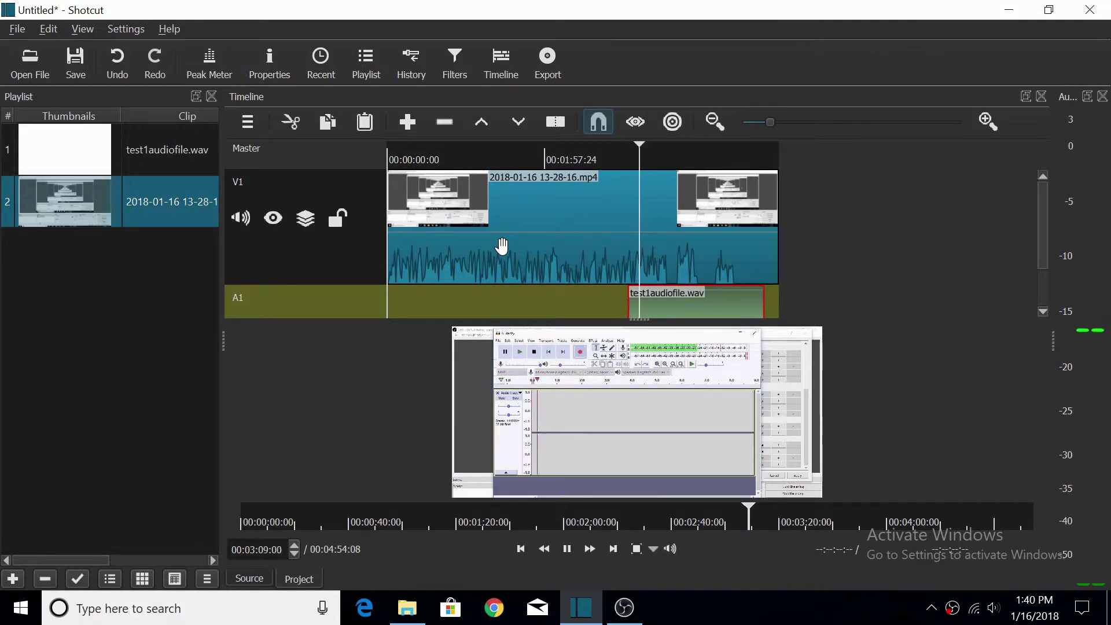
{"action": "key", "text": "space"}
{"action": "left_click_drag", "start_coordinate": [660, 303], "coordinate": [676, 303]}
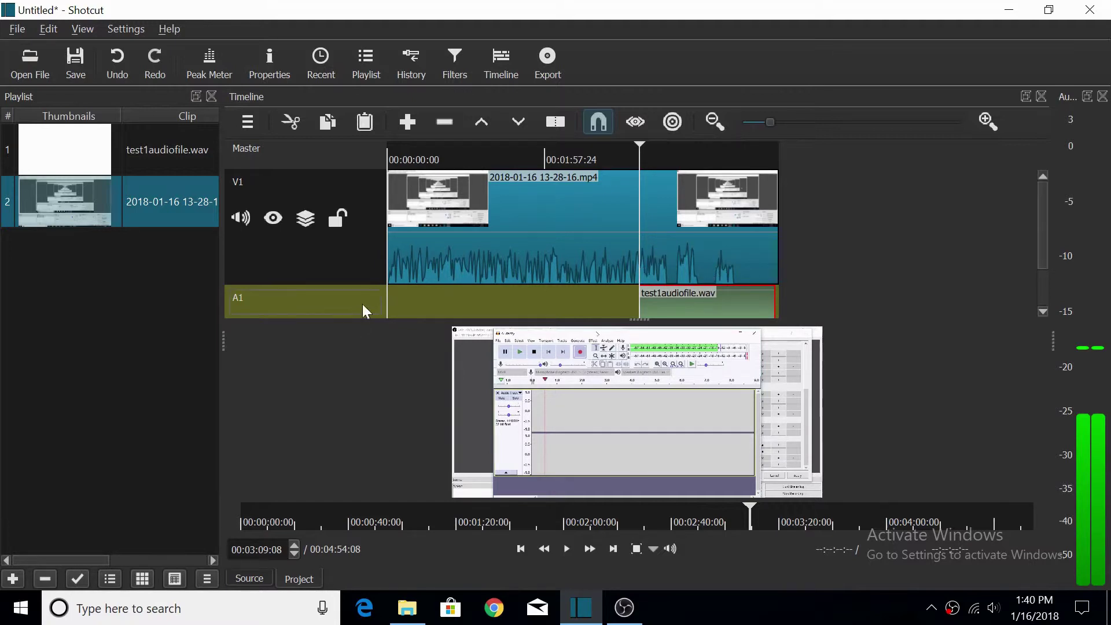
- Unmute track A1 and shift test1audiofile.wav slightly earlier to match its waveform with the video's audio on V1
{"action": "left_click_drag", "start_coordinate": [1041, 228], "coordinate": [1023, 262]}
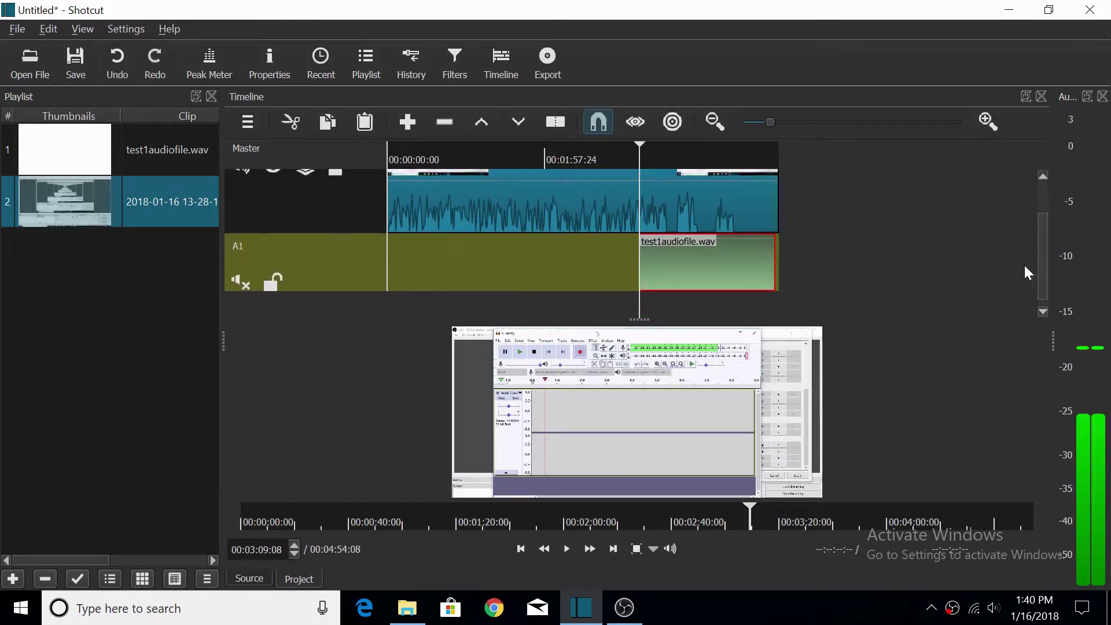
{"action": "left_click", "coordinate": [236, 273]}
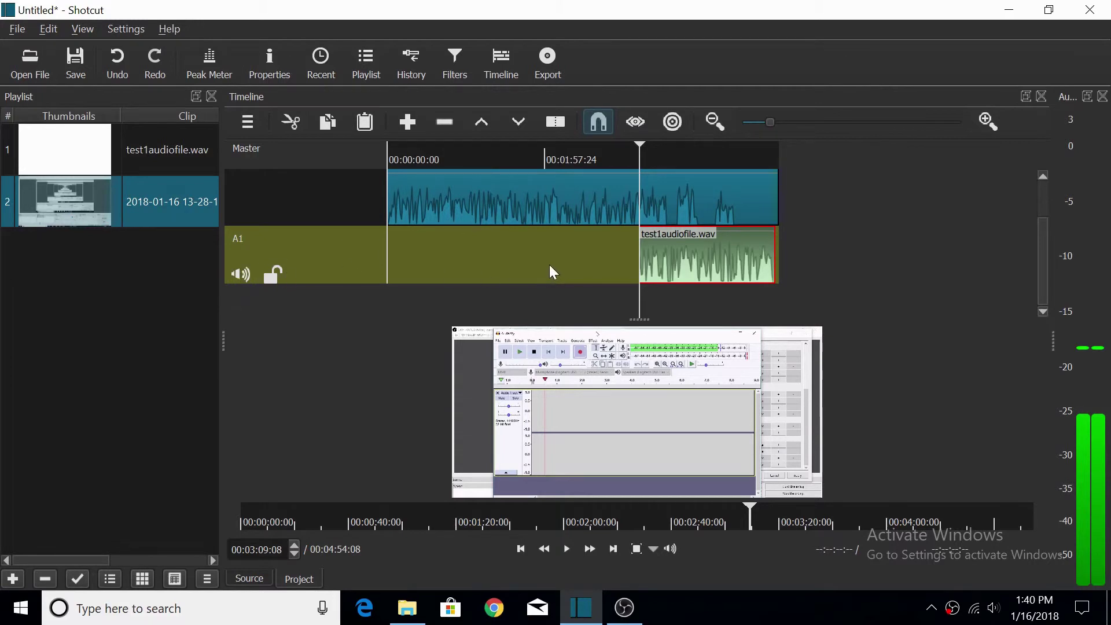
{"action": "left_click_drag", "start_coordinate": [736, 250], "coordinate": [719, 253]}
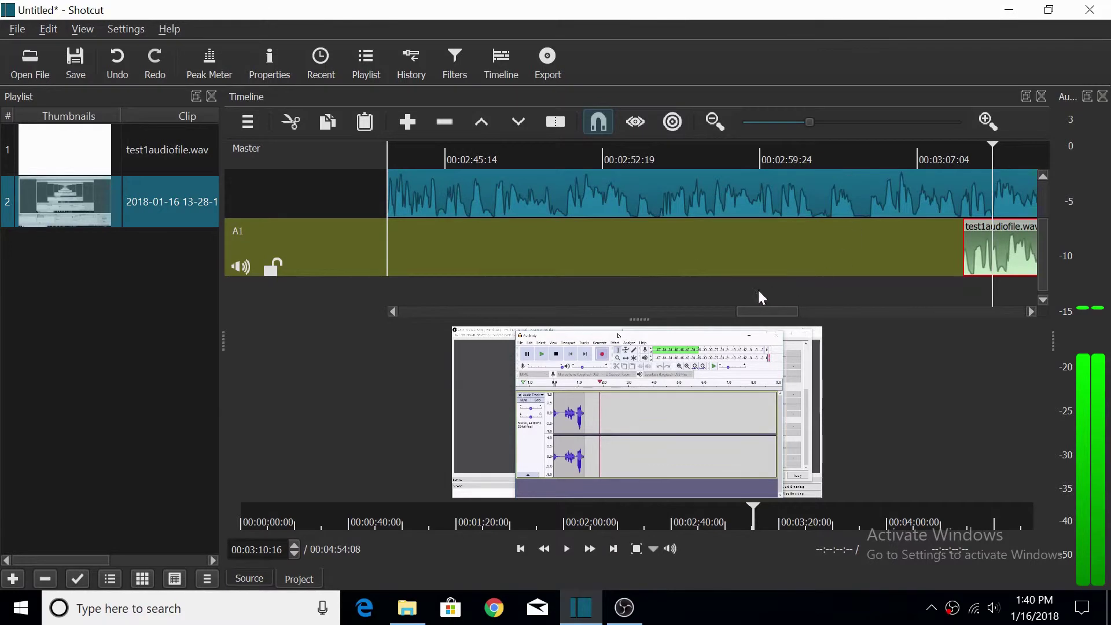
{"action": "left_click_drag", "start_coordinate": [766, 312], "coordinate": [822, 313]}
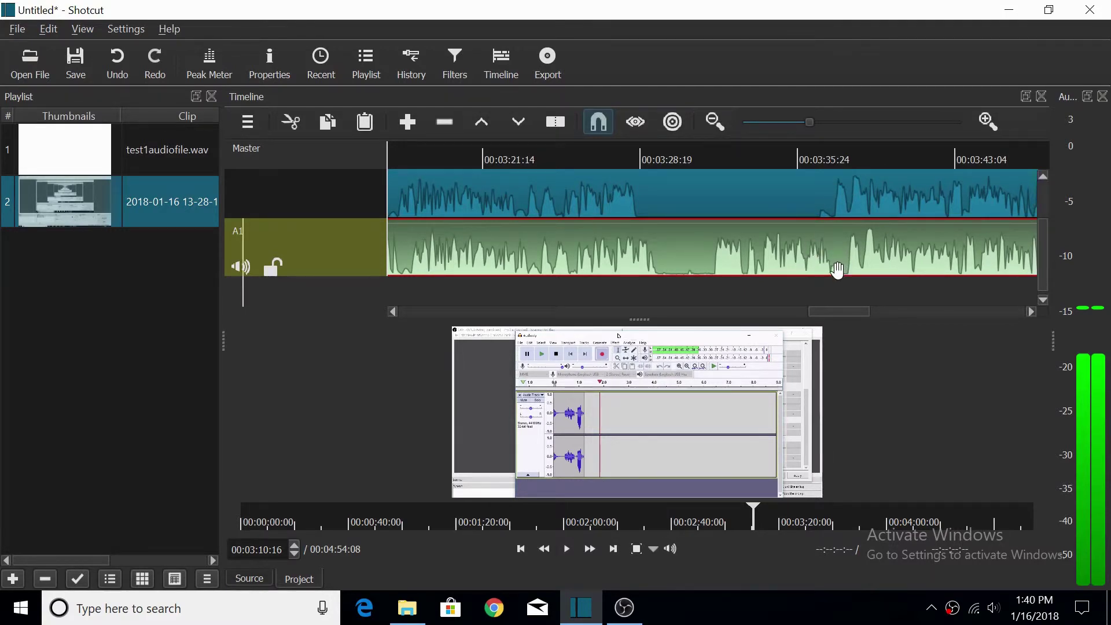
{"action": "mouse_move", "coordinate": [886, 257]}
{"action": "left_mouse_down"}
{"action": "mouse_move", "coordinate": [861, 256]}
{"action": "mouse_move", "coordinate": [869, 259]}
{"action": "left_mouse_up"}
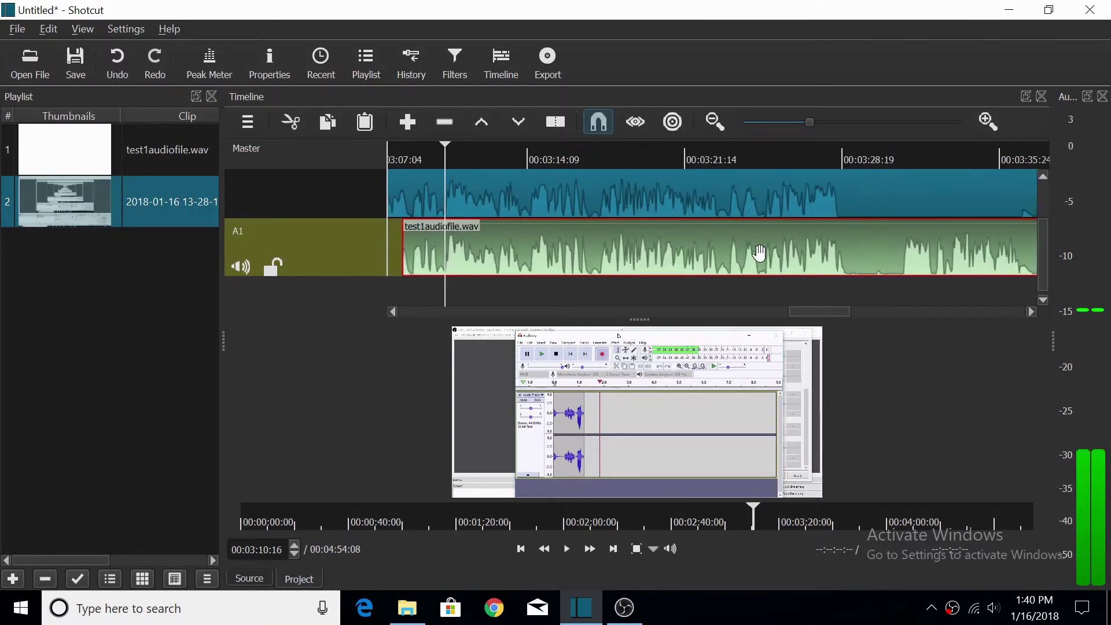
- Play the timeline from about 00:03:35 to check that the voice recording is in sync with the video
{"action": "left_click_drag", "start_coordinate": [804, 310], "coordinate": [832, 308]}
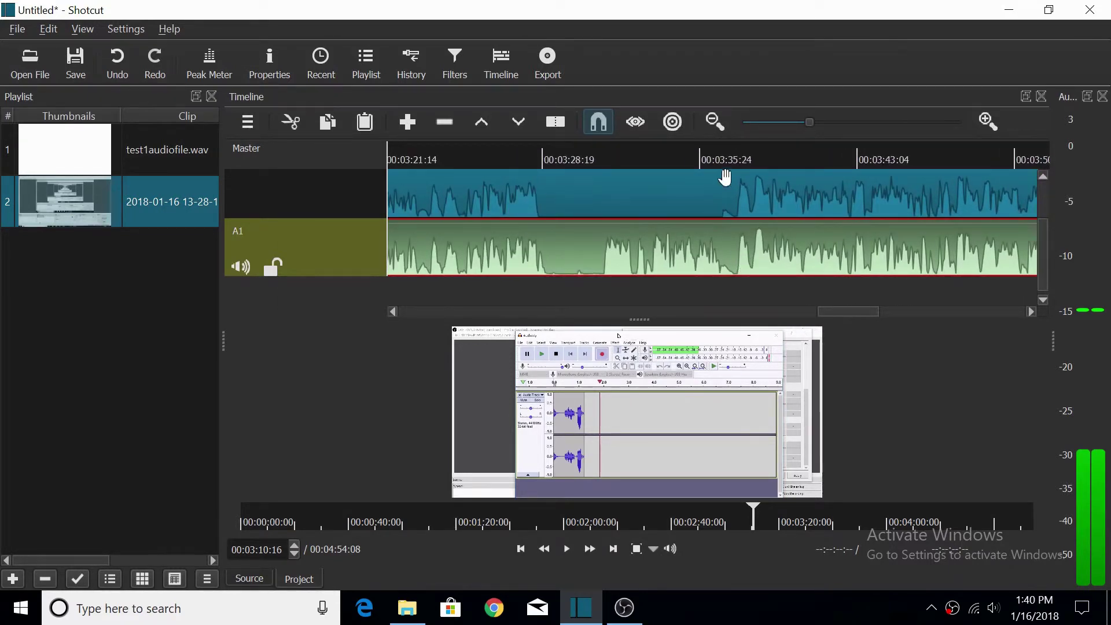
{"action": "left_click", "coordinate": [684, 156]}
{"action": "key", "text": "space"}
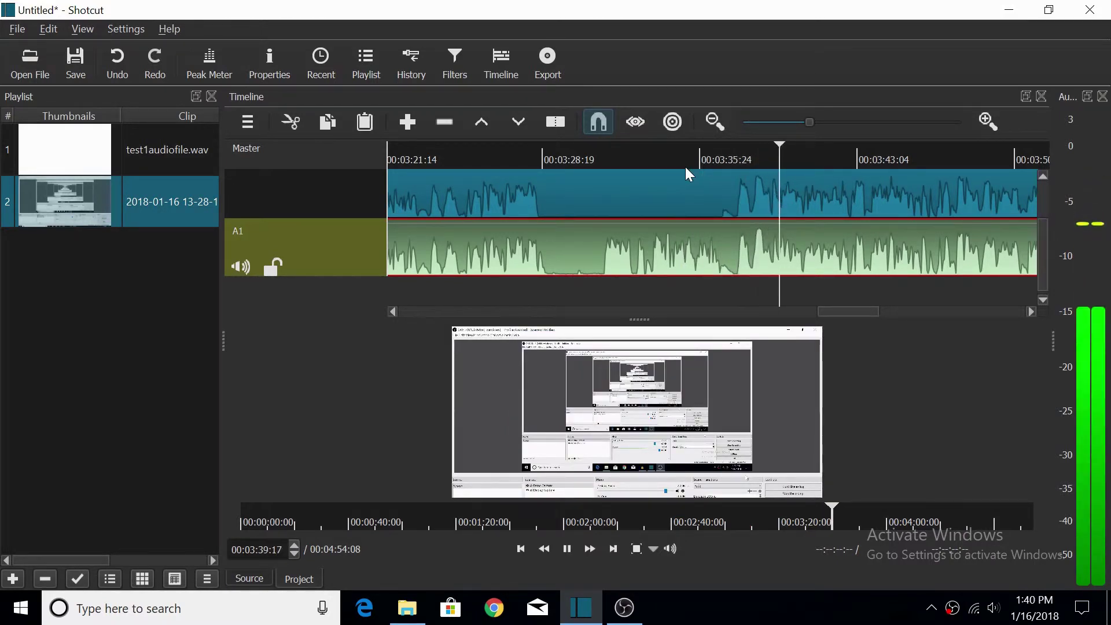
{"action": "key", "text": "space"}
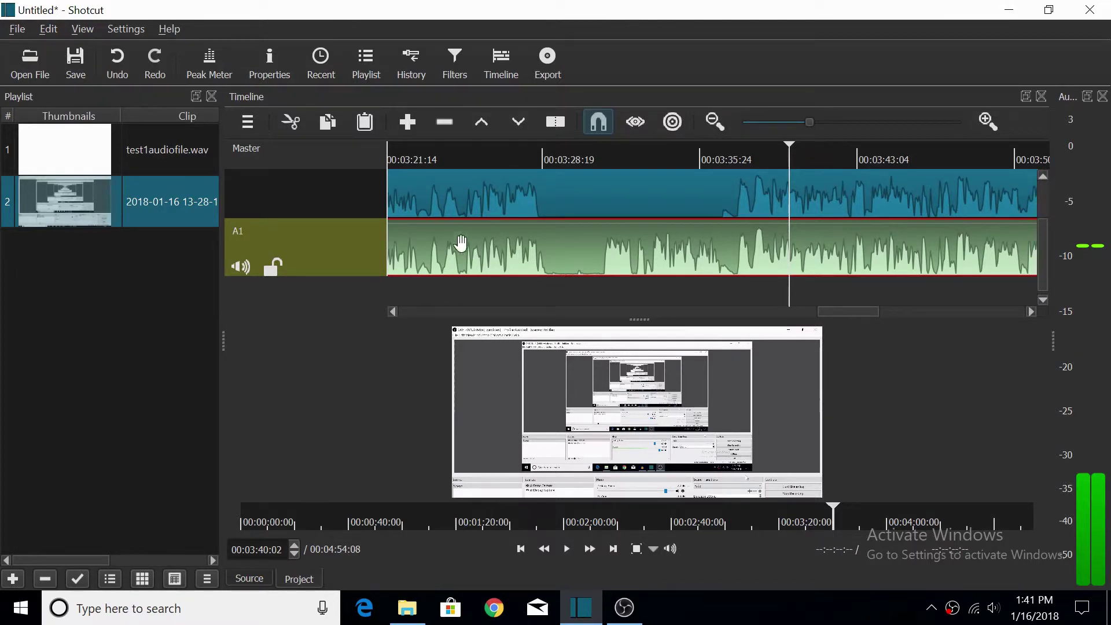
- Start saving the project under a new name and choose the Desktop folder as its location
{"action": "left_click", "coordinate": [19, 31]}
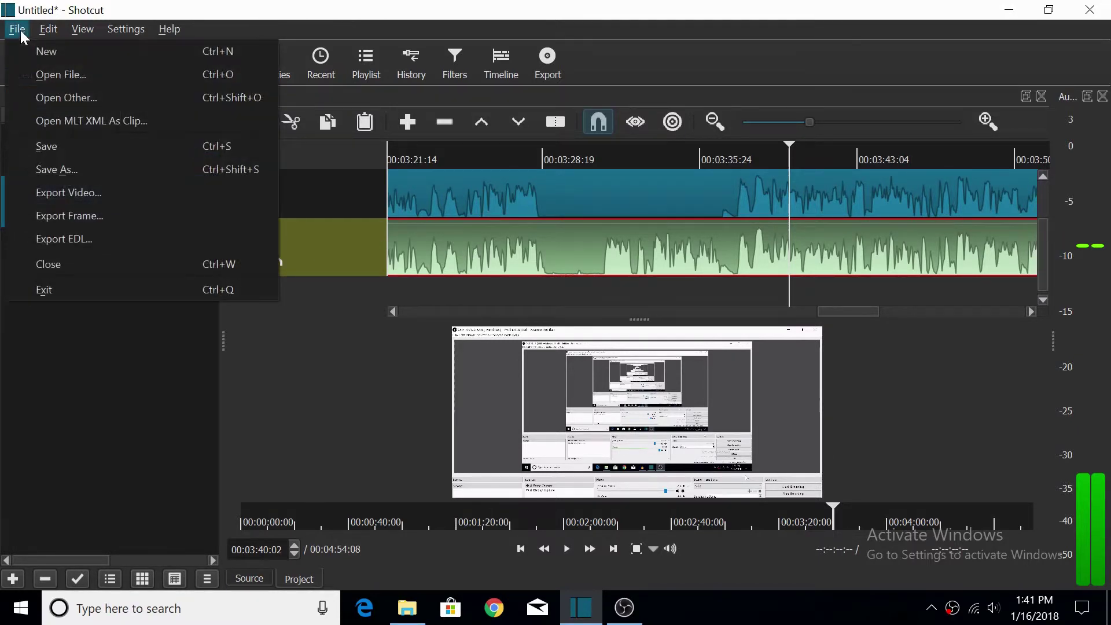
{"action": "left_click", "coordinate": [57, 169]}
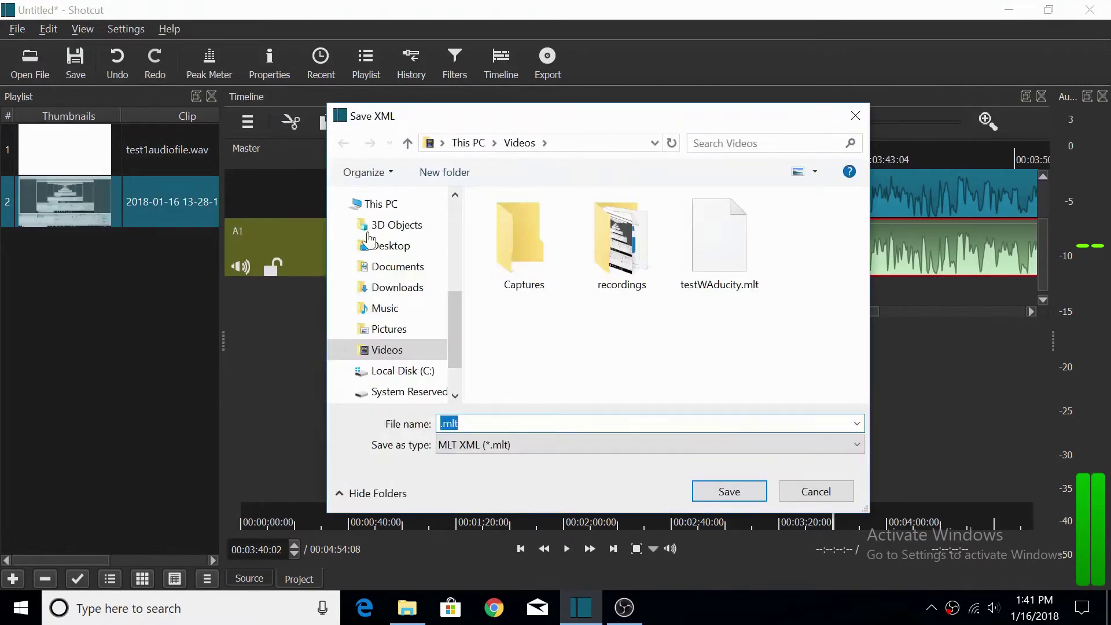
{"action": "left_click", "coordinate": [391, 245]}
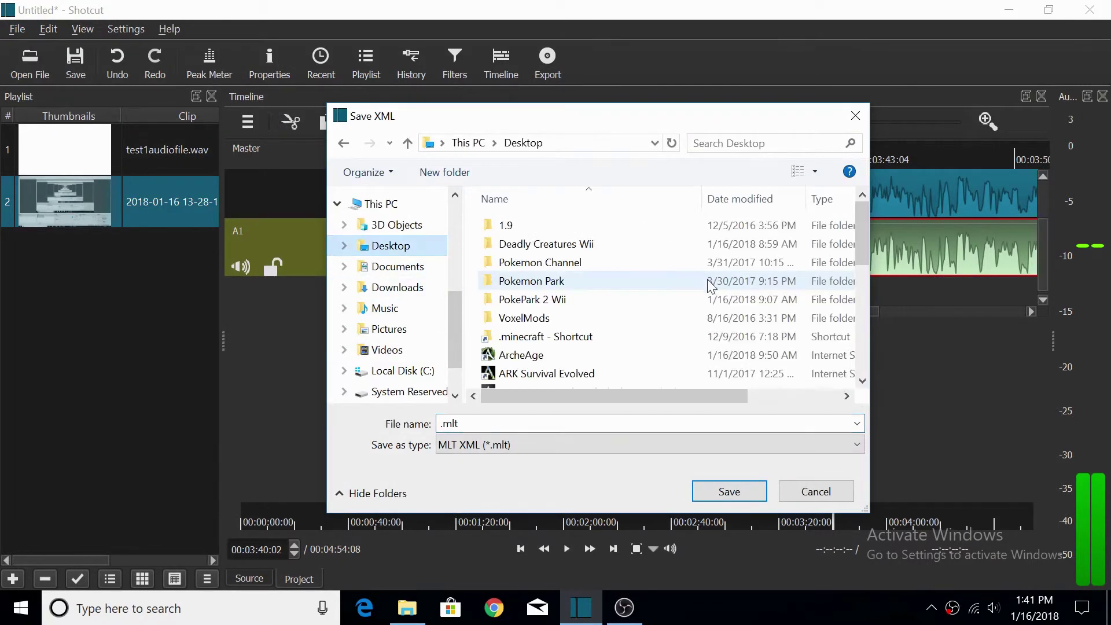
{"action": "left_click_drag", "start_coordinate": [863, 242], "coordinate": [853, 353]}
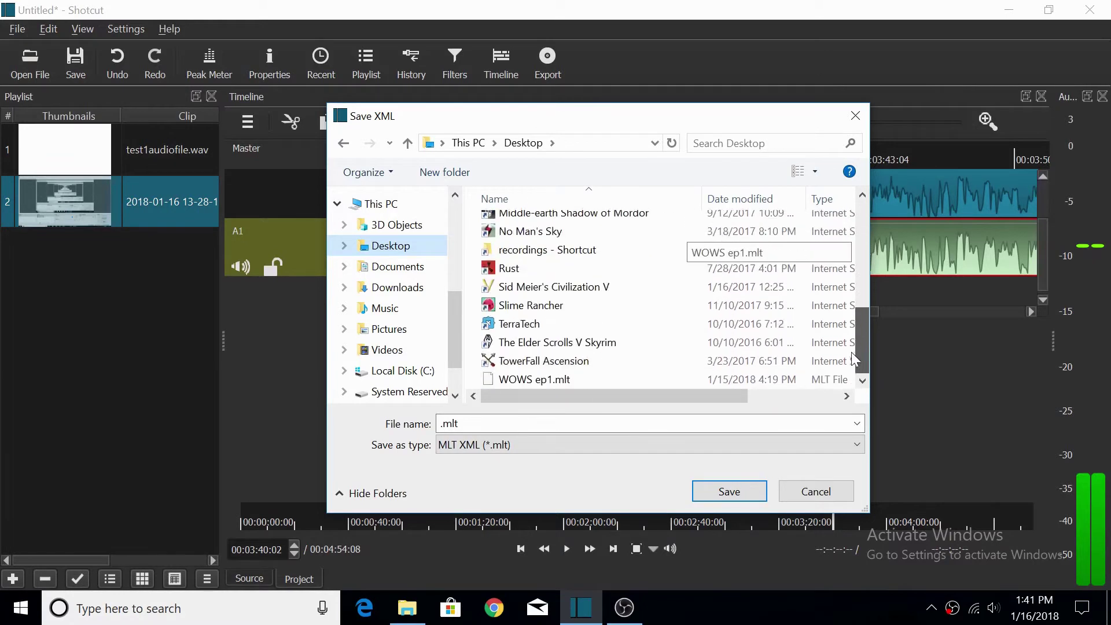
- Name the project file testadioandedit.mlt and save it
{"action": "left_click", "coordinate": [470, 418]}
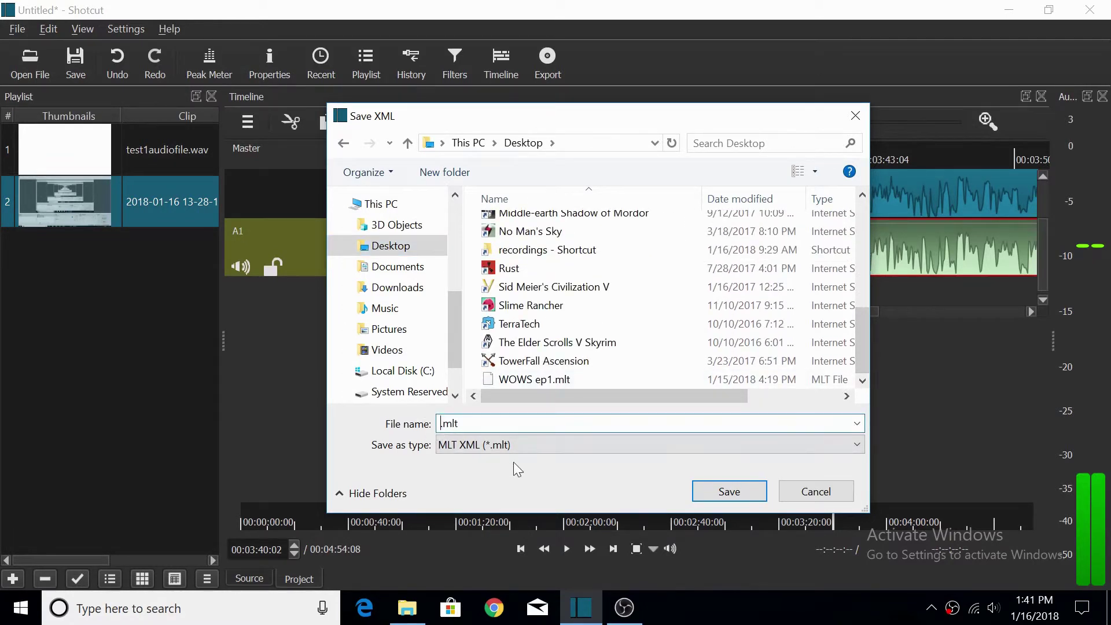
{"action": "type", "text": "testadioand edit"}
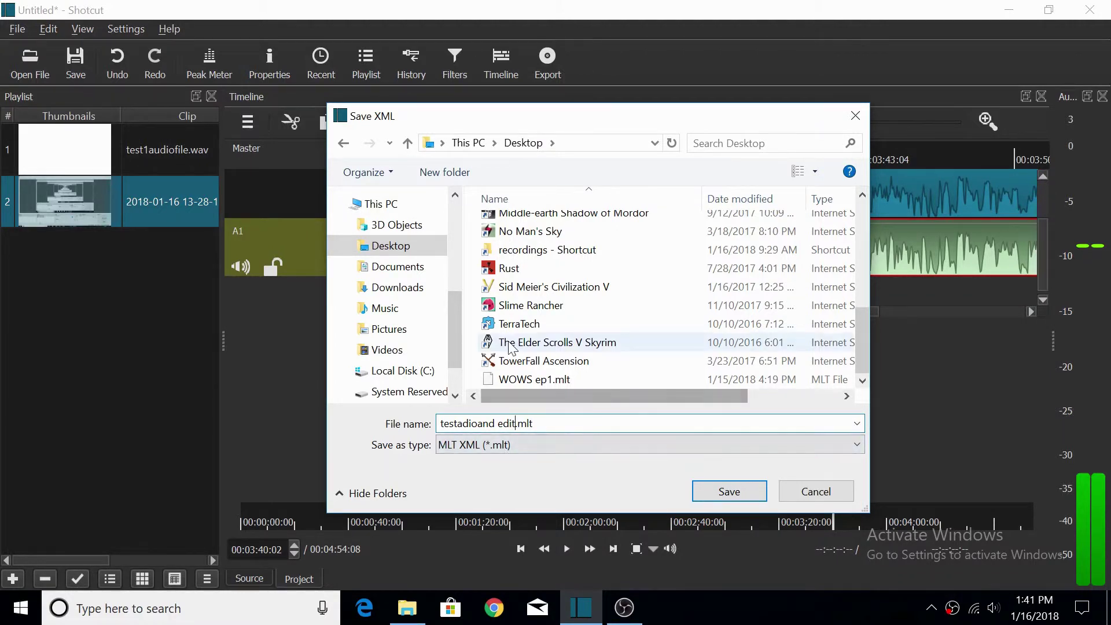
{"action": "key", "text": "BackSpace"}
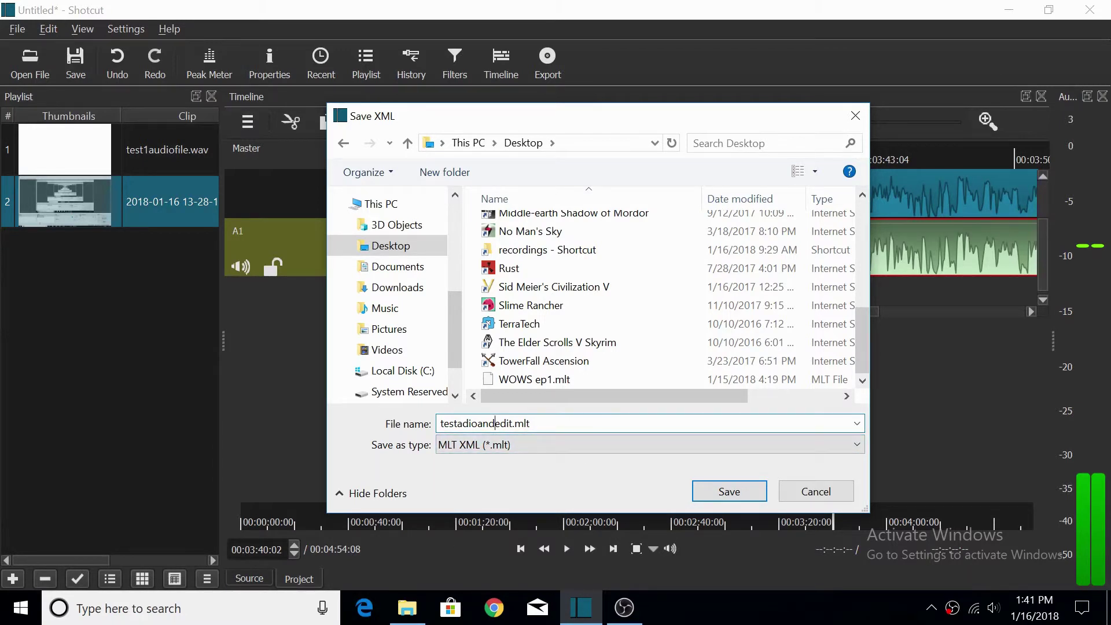
{"action": "key", "text": "Left"}
{"action": "key", "text": "Left"}
{"action": "key", "text": "Left"}
{"action": "key", "text": "Left"}
{"action": "type", "text": "u"}
{"action": "type", "text": "di"}
{"action": "left_click", "coordinate": [729, 491]}
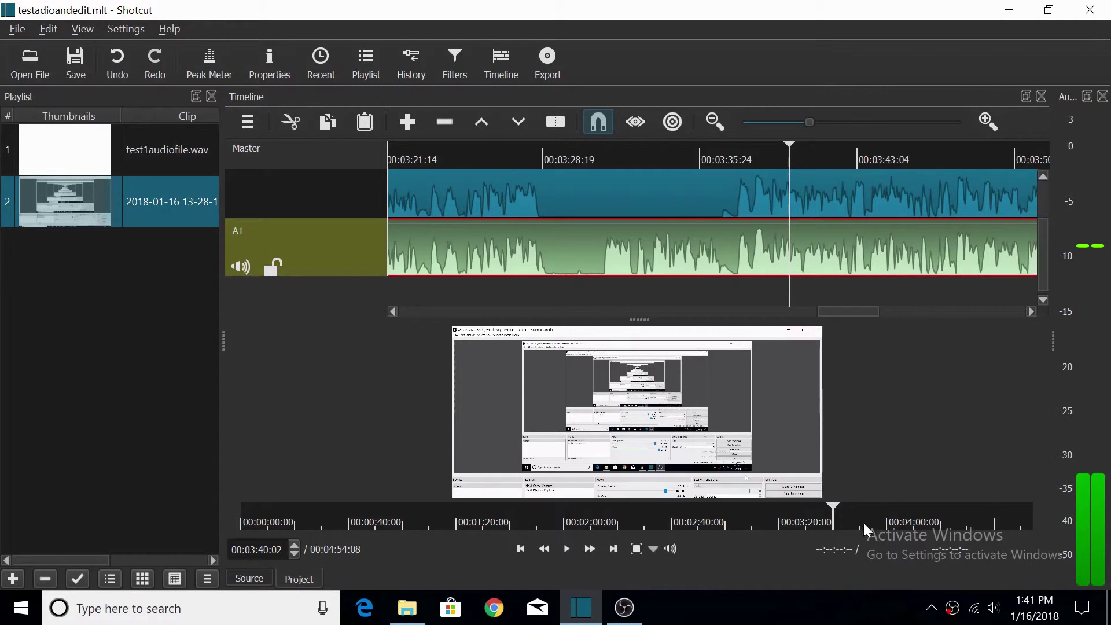
- Play the timeline from 00:03:59:04 to about 00:04:33 to check the voice recording's sync, and save the project
{"action": "mouse_move", "coordinate": [71, 558]}
{"action": "left_mouse_down"}
{"action": "mouse_move", "coordinate": [185, 565]}
{"action": "mouse_move", "coordinate": [67, 564]}
{"action": "left_mouse_up"}
{"action": "left_click_drag", "start_coordinate": [840, 317], "coordinate": [830, 281]}
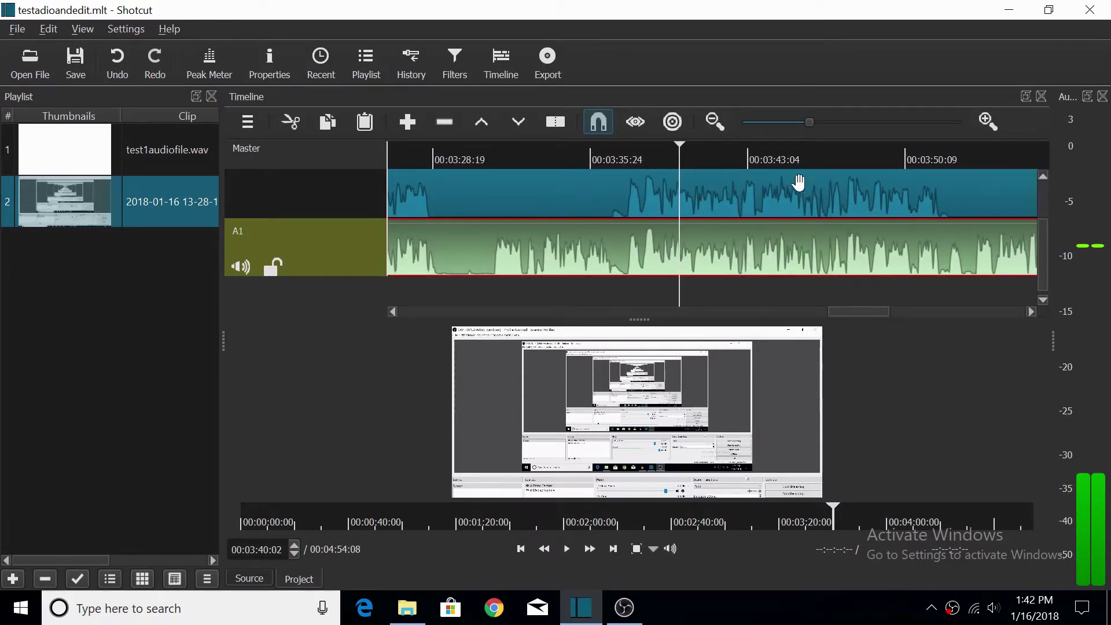
{"action": "left_click_drag", "start_coordinate": [856, 311], "coordinate": [883, 315]}
{"action": "left_click", "coordinate": [731, 186]}
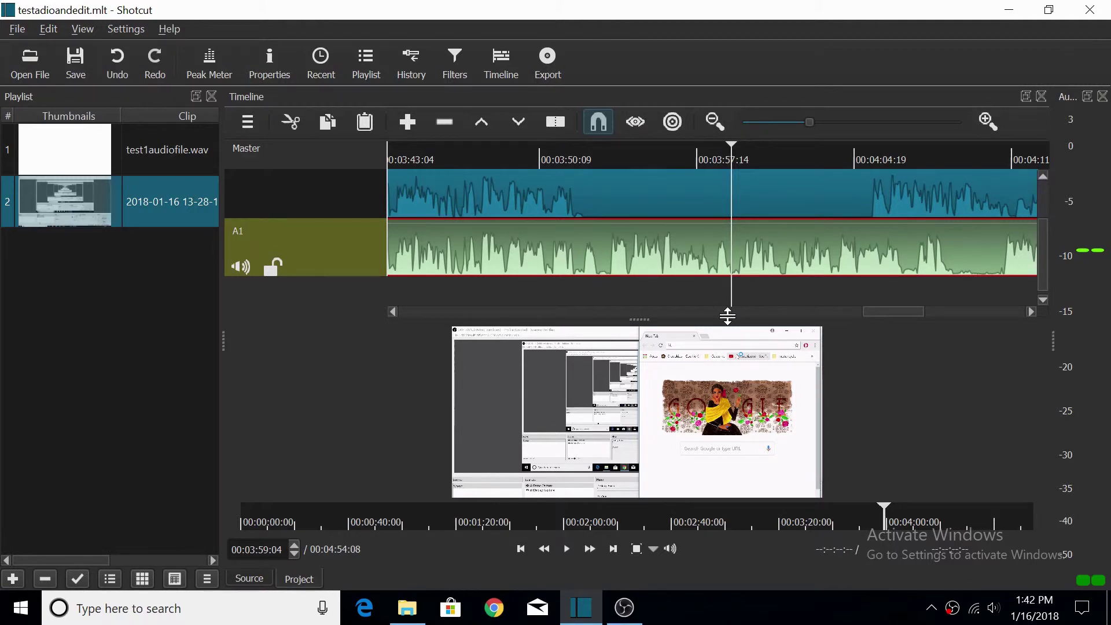
{"action": "key", "text": "space"}
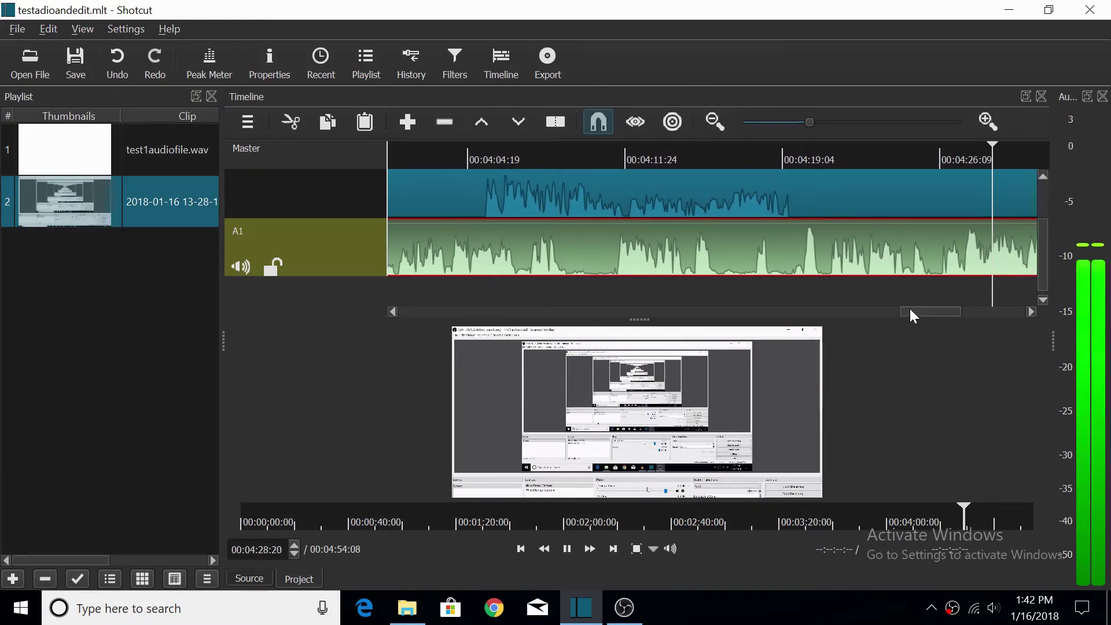
{"action": "left_click_drag", "start_coordinate": [948, 310], "coordinate": [983, 303]}
{"action": "key", "text": "space"}
{"action": "key", "text": "ctrl+s"}
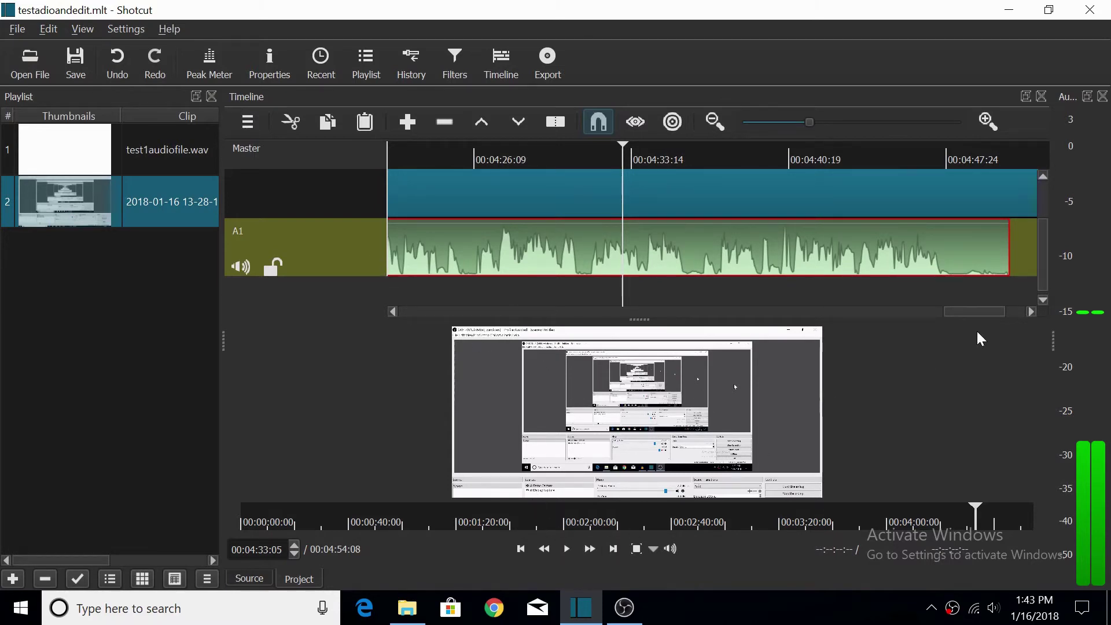
- Compare the video's waveform with test1audiofile.wav from its start to about 00:03:43, place the playhead at 00:03:37:13, and save the project
{"action": "left_click_drag", "start_coordinate": [995, 323], "coordinate": [859, 311]}
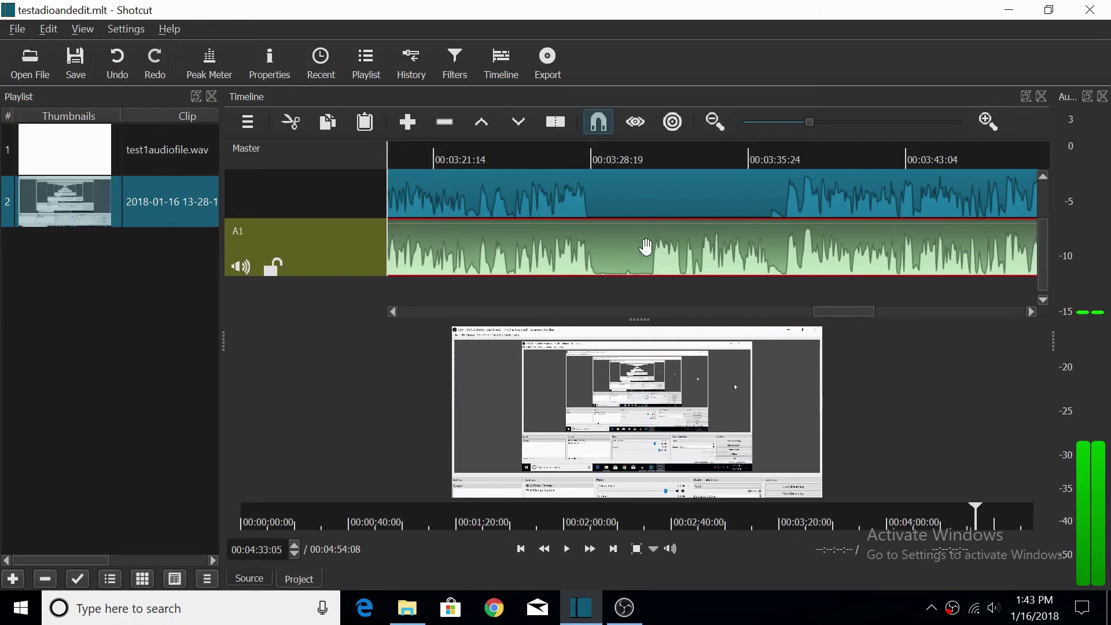
{"action": "left_click_drag", "start_coordinate": [834, 312], "coordinate": [773, 314]}
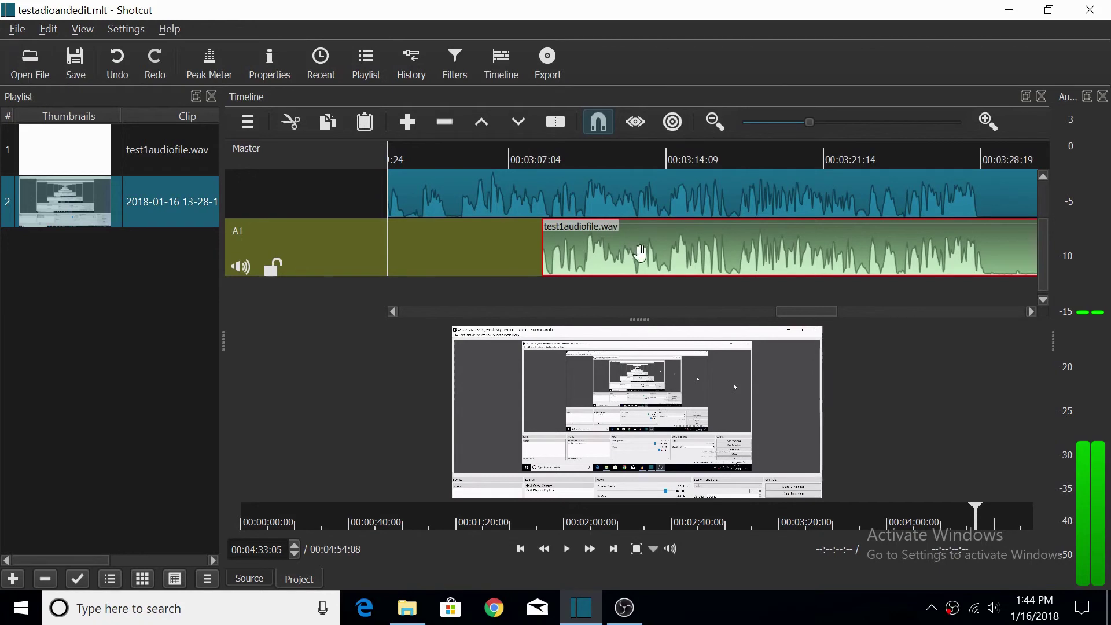
{"action": "left_click_drag", "start_coordinate": [807, 314], "coordinate": [842, 313]}
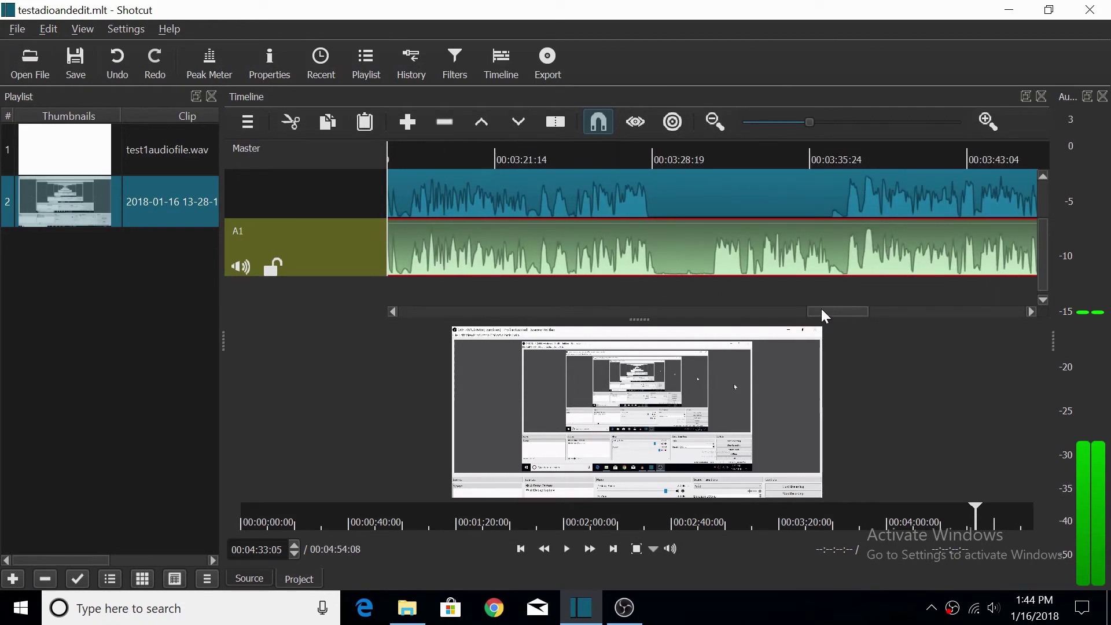
{"action": "mouse_move", "coordinate": [825, 311]}
{"action": "left_mouse_down"}
{"action": "mouse_move", "coordinate": [803, 320]}
{"action": "mouse_move", "coordinate": [880, 317]}
{"action": "mouse_move", "coordinate": [781, 312]}
{"action": "mouse_move", "coordinate": [804, 313]}
{"action": "left_mouse_up"}
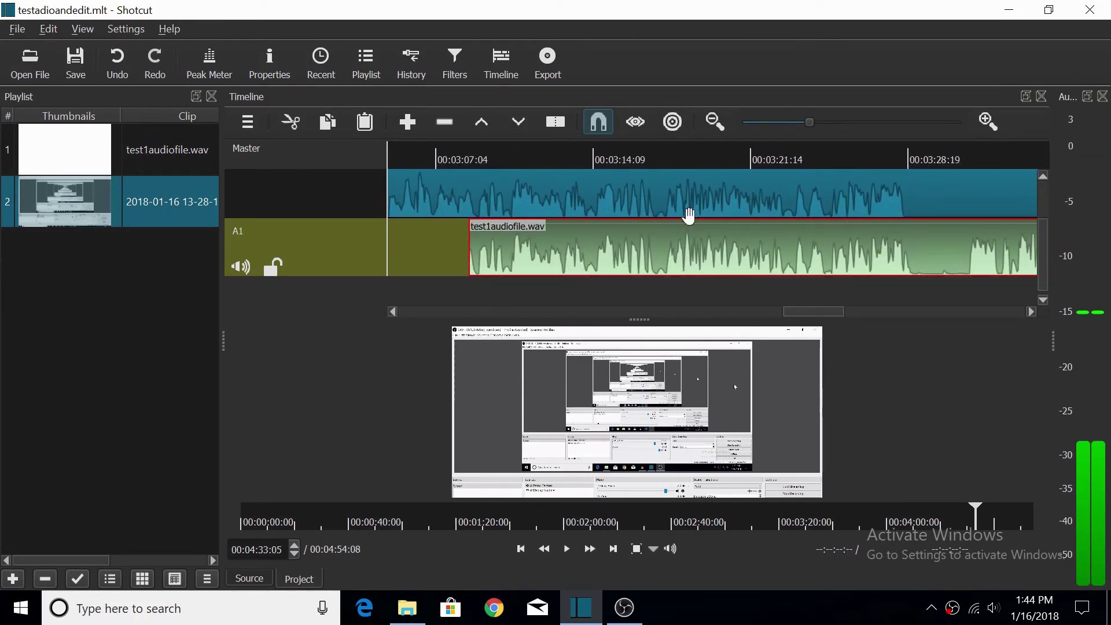
{"action": "left_click_drag", "start_coordinate": [821, 318], "coordinate": [863, 317]}
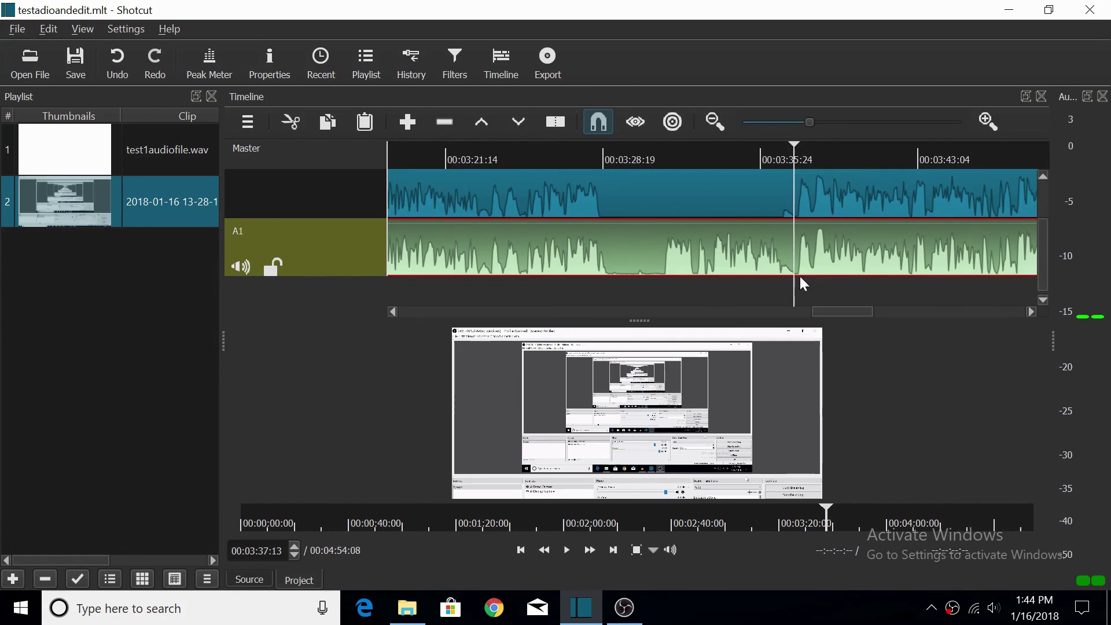
{"action": "key", "text": "ctrl+s"}
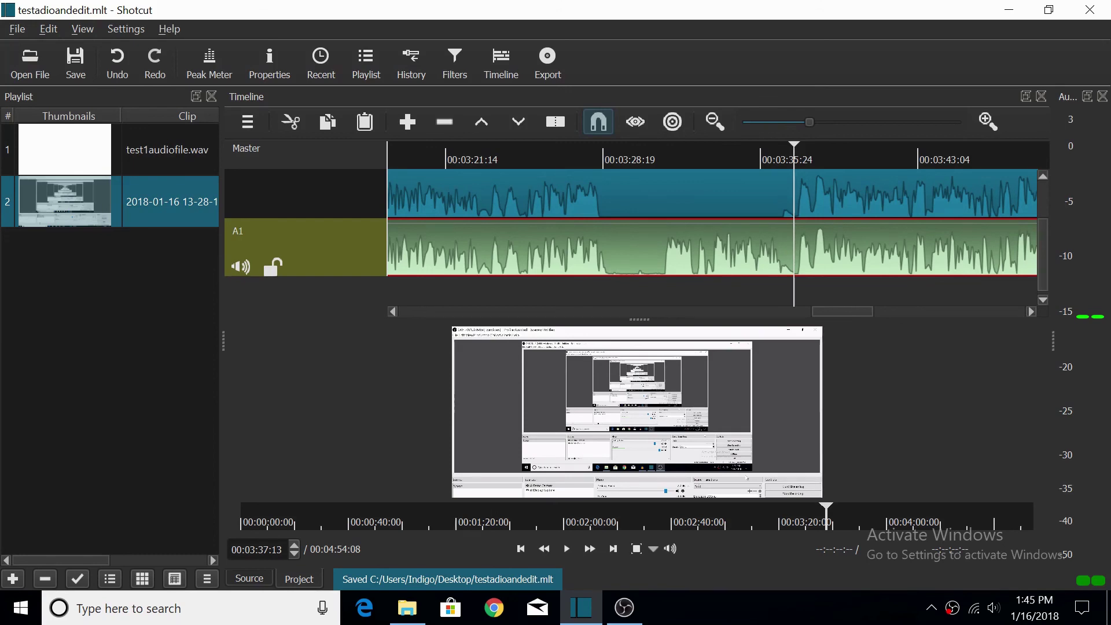
{"action": "left_click", "coordinate": [623, 607]}
{"action": "left_click_drag", "start_coordinate": [934, 52], "coordinate": [387, 234]}
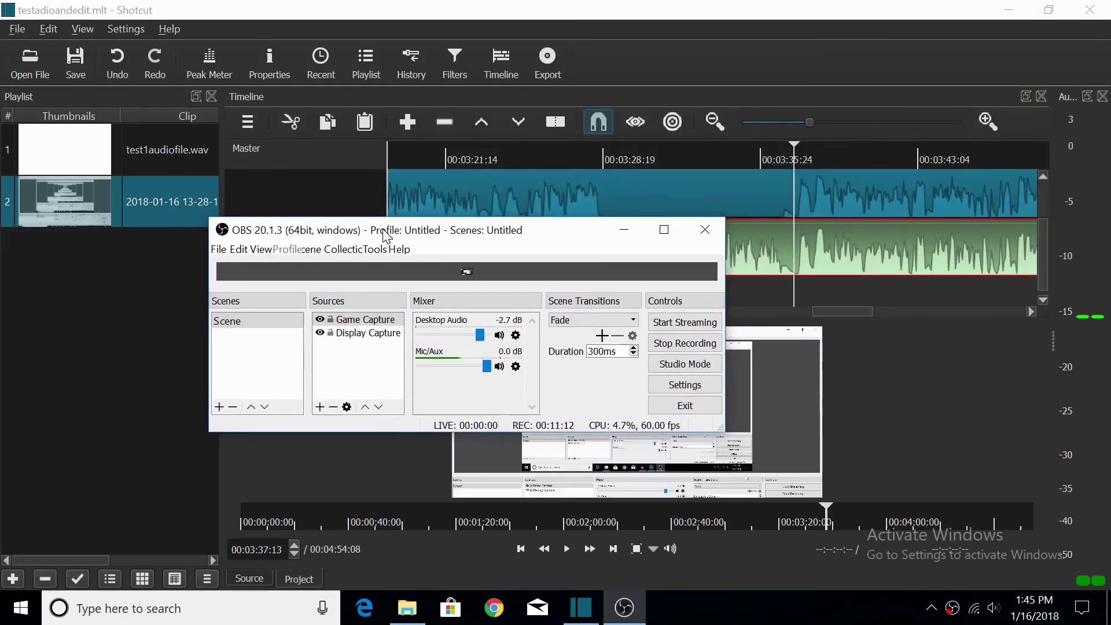
{"action": "left_click", "coordinate": [624, 230]}
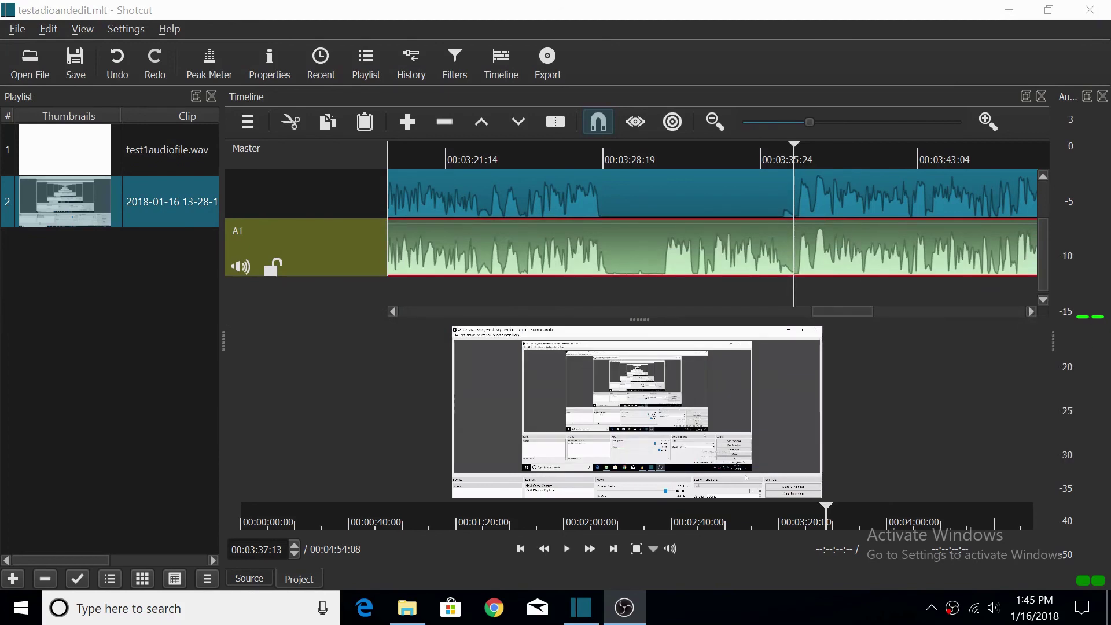